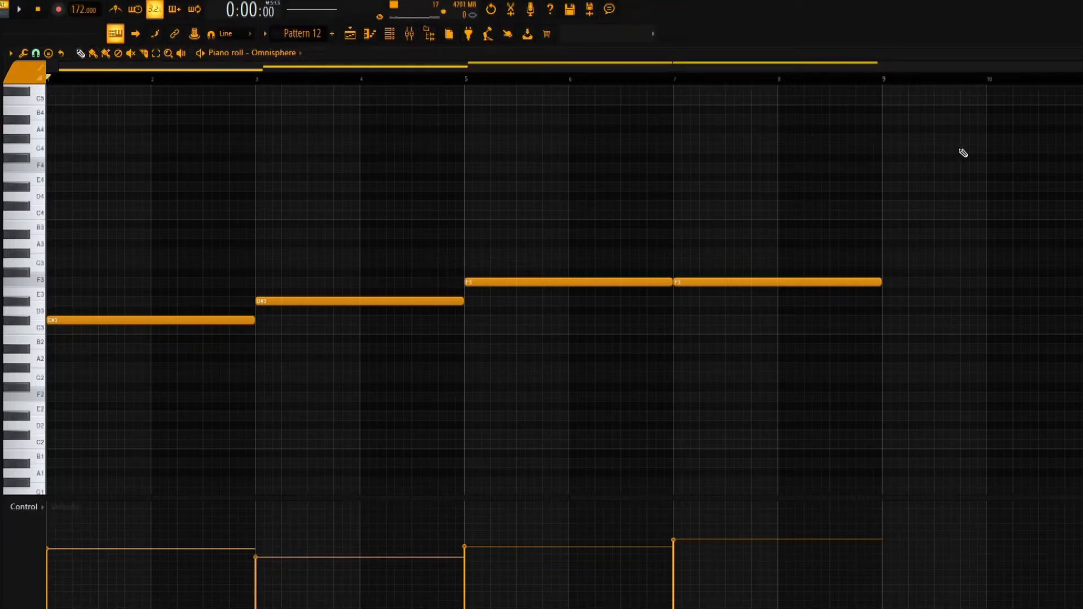
# Step: Play back the four long root notes of the Omnisphere pattern with the metronome on
pyautogui.scroll(2, 60, 98)
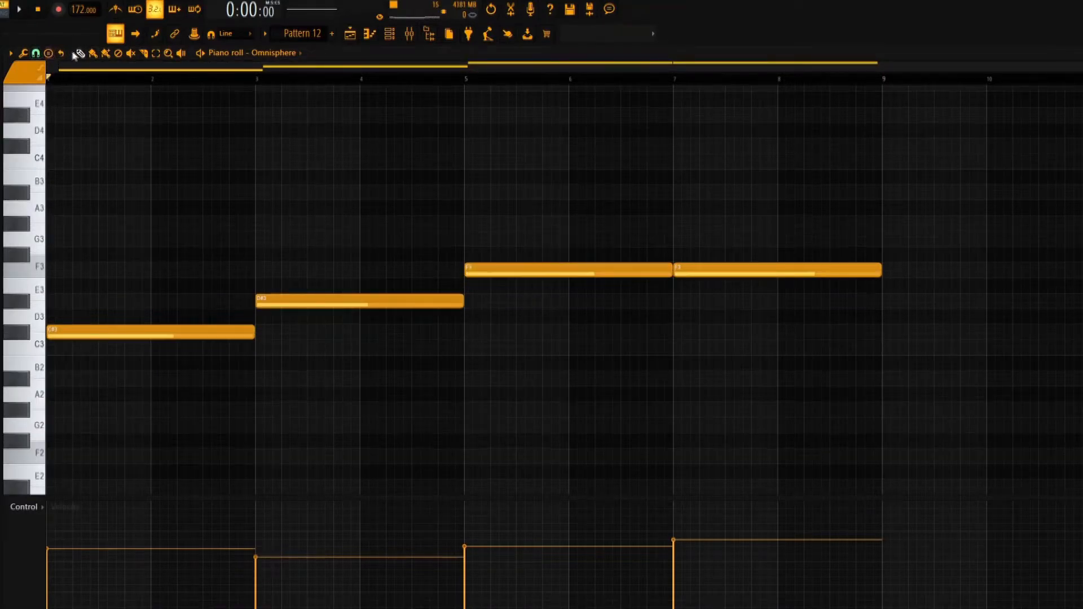
pyautogui.click(115, 9)
pyautogui.press('space')
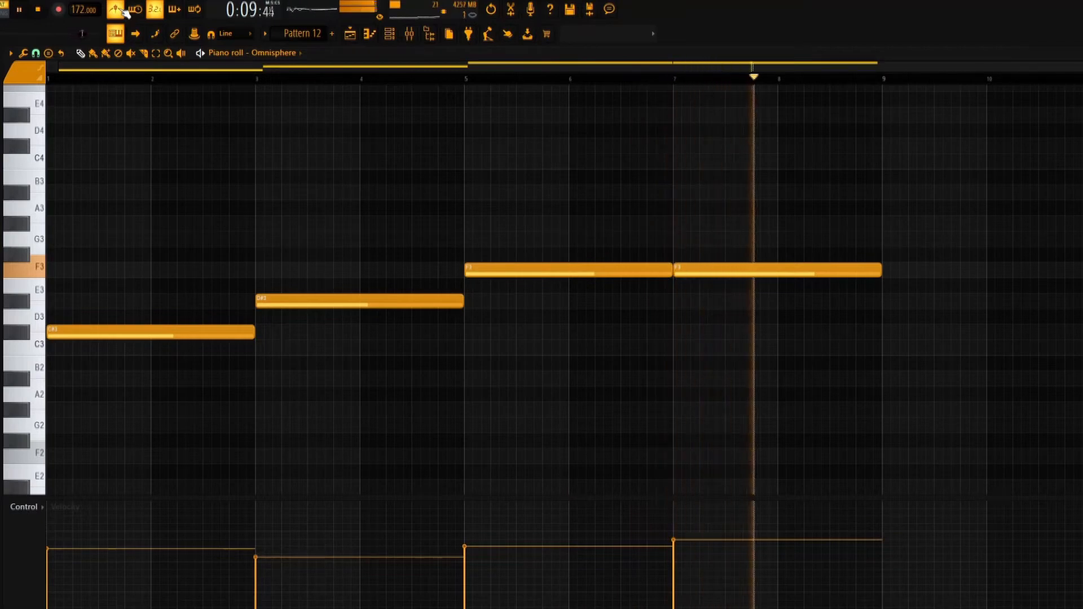
pyautogui.press('space')
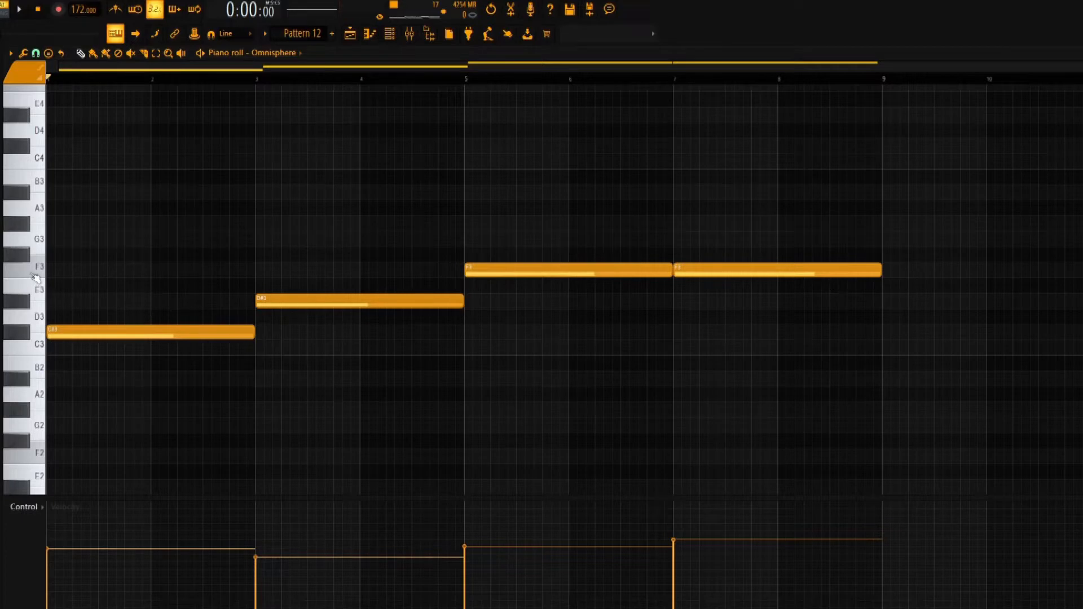
# Step: Audition the C#3, D#3 and F#3 keys in ascending order on the piano roll keyboard
pyautogui.click(25, 304)
pyautogui.click(24, 336)
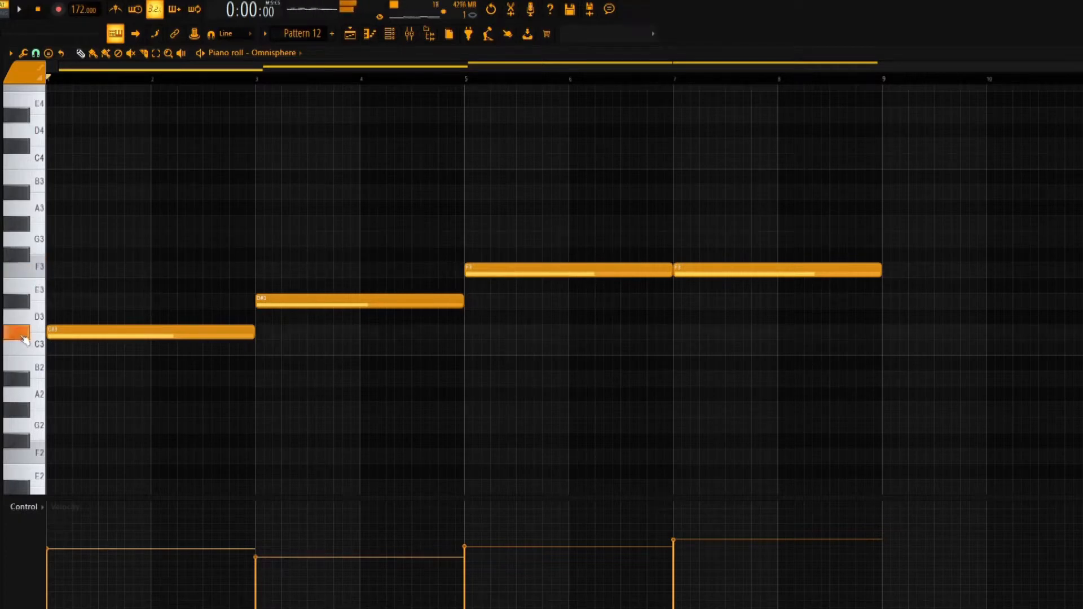
pyautogui.click(25, 333)
pyautogui.click(24, 305)
pyautogui.click(20, 258)
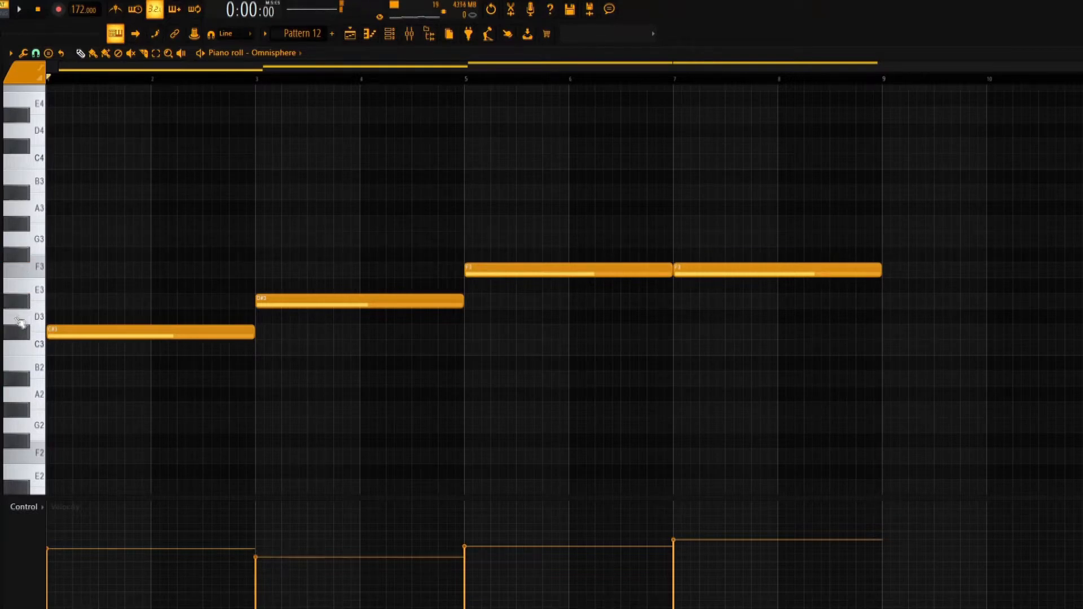
pyautogui.click(29, 333)
pyautogui.click(24, 303)
pyautogui.click(21, 258)
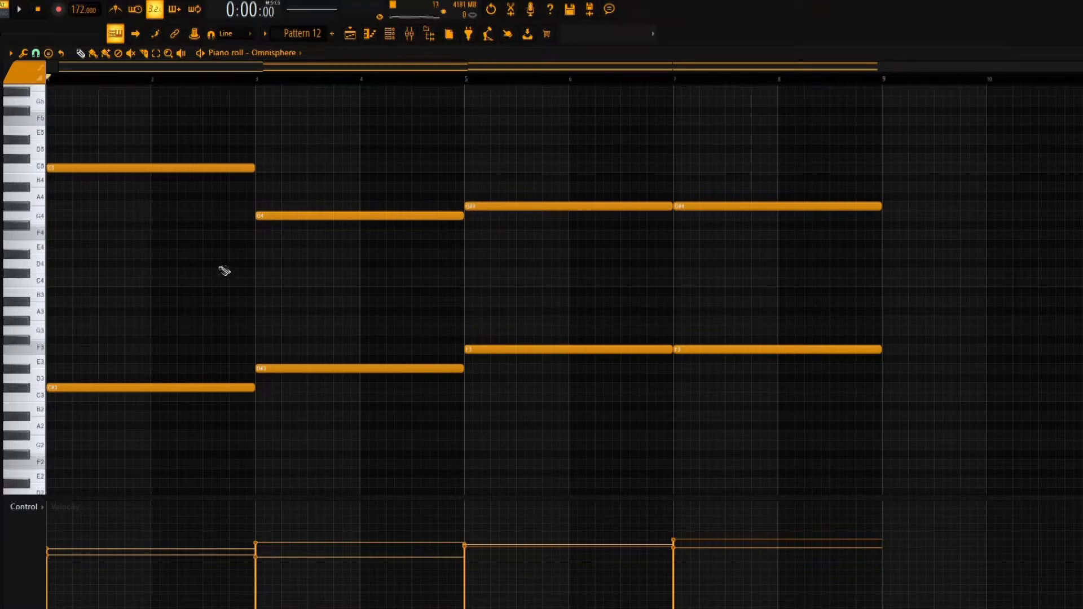
# Step: Clear all notes and stack C#3, F3 and G#3 into a chord across the first two bars
pyautogui.hotkey('ctrl', 'a')
pyautogui.press('Delete')
pyautogui.click(56, 386)
pyautogui.click(237, 355)
pyautogui.click(219, 266)
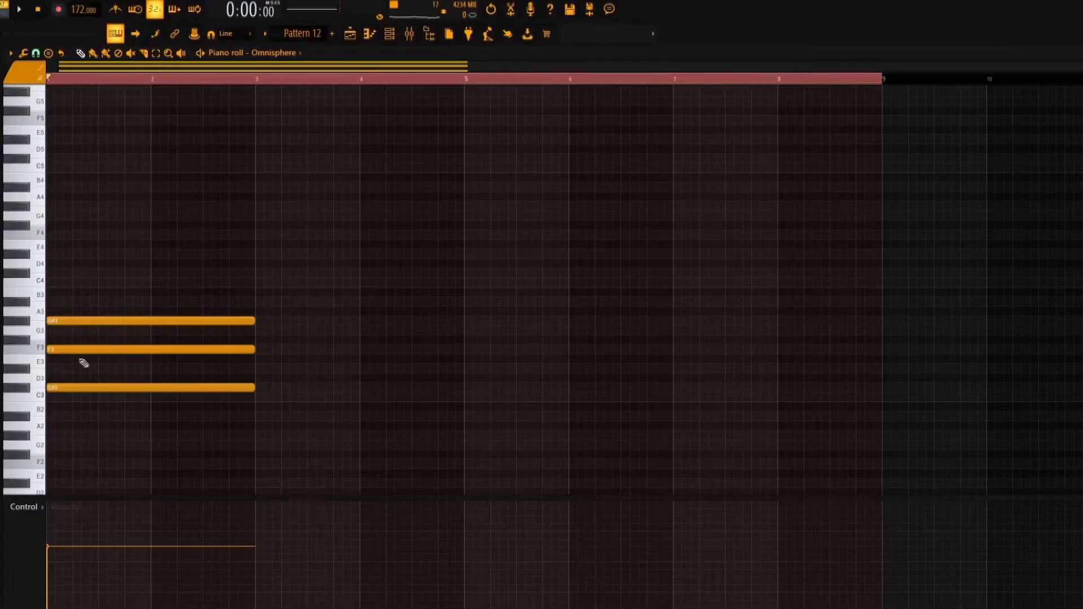
# Step: Delete the three stacked chord notes and clear the time selection
pyautogui.rightClick(77, 320)
pyautogui.rightClick(78, 349)
pyautogui.rightClick(84, 387)
pyautogui.doubleClick(209, 77)
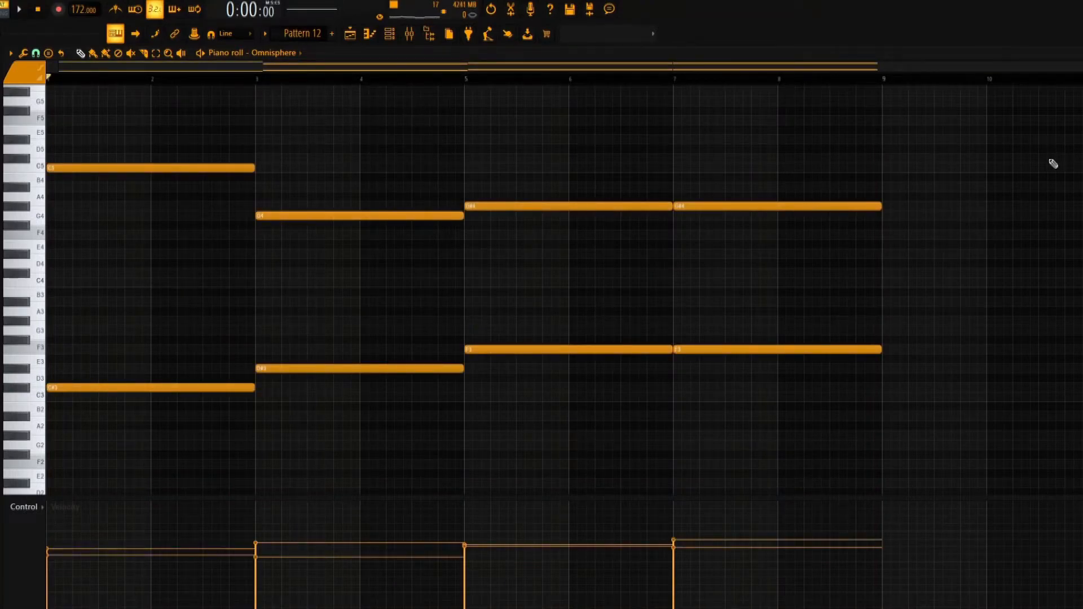
# Step: Play back the two-layer chord progression and the version with the upper melody layers
pyautogui.press('space')
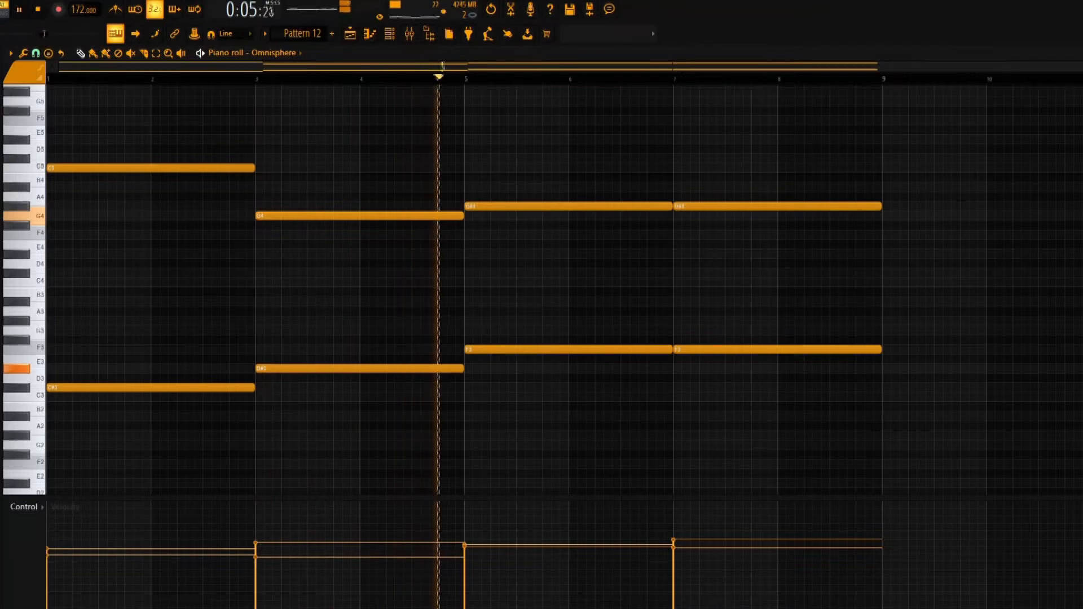
pyautogui.press('space')
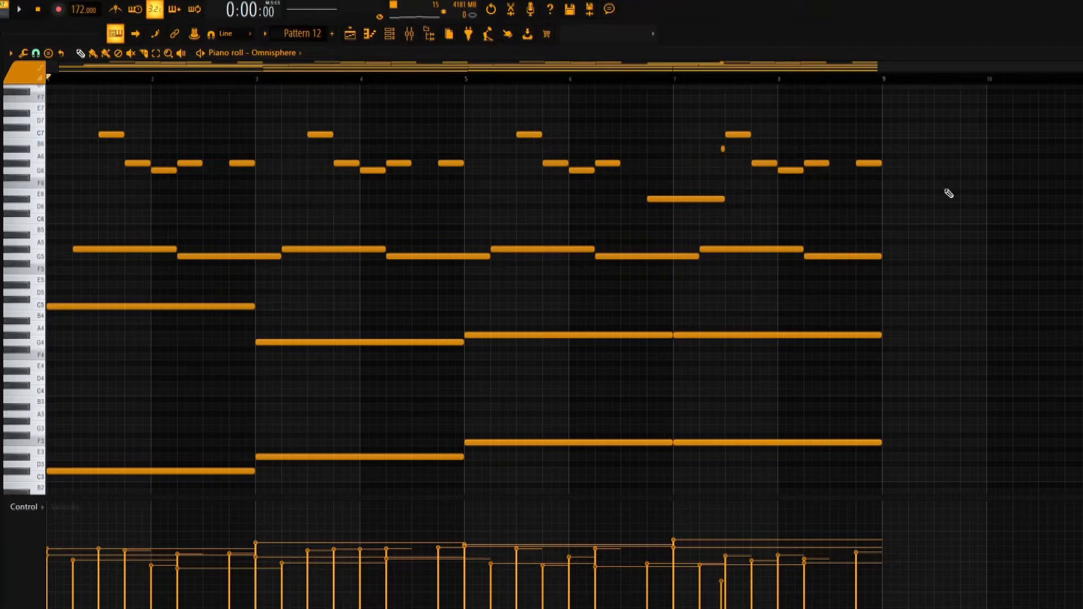
pyautogui.press('space')
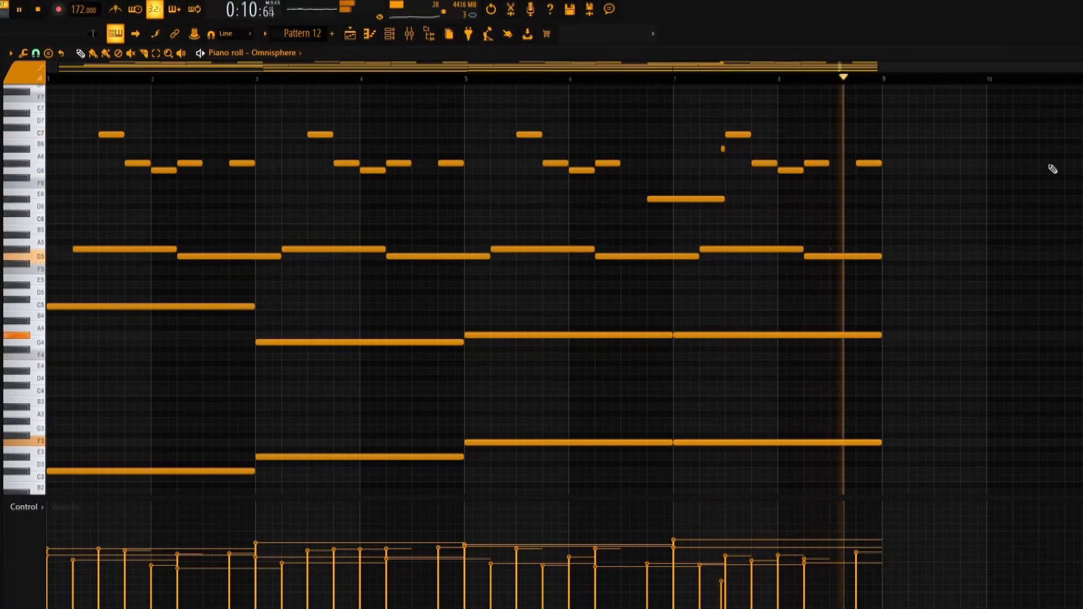
pyautogui.press('space')
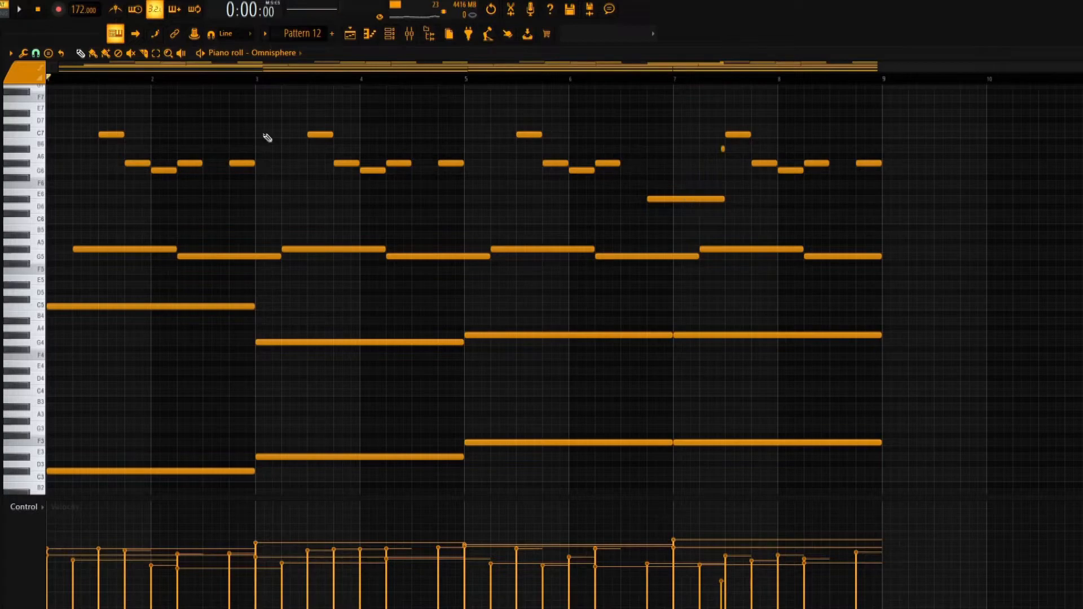
# Step: Select the first two bars, play that section, and clear the time selection
pyautogui.moveTo(260, 82); pyautogui.dragTo(61, 96)
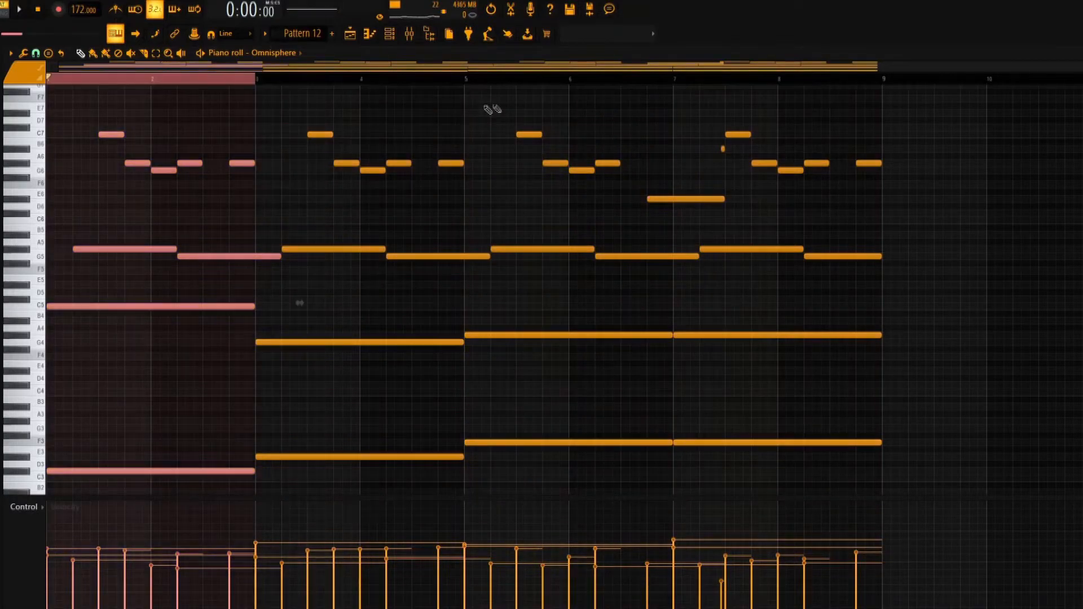
pyautogui.press('space')
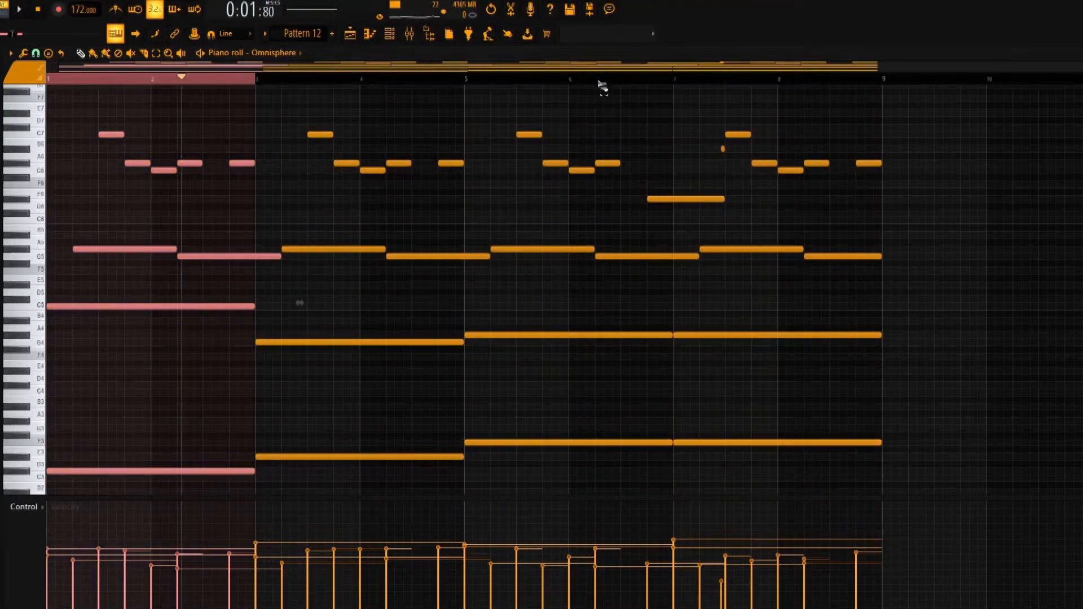
pyautogui.rightClick(600, 82)
pyautogui.press('space')
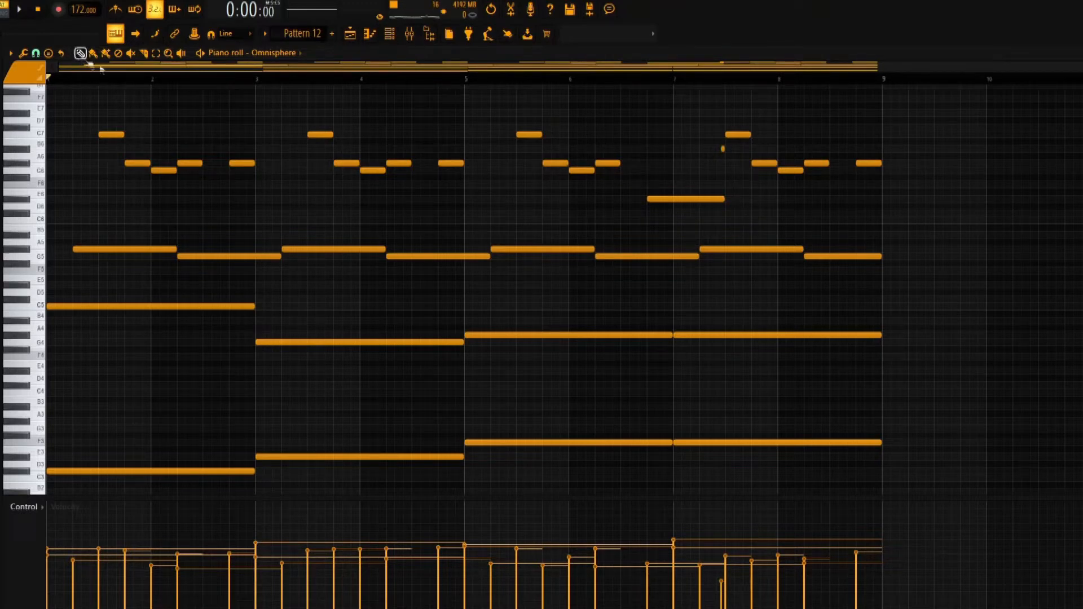
# Step: Examine the melody layers and the short grace note before the last C7 in bar 7
pyautogui.scroll(1, 276, 128)
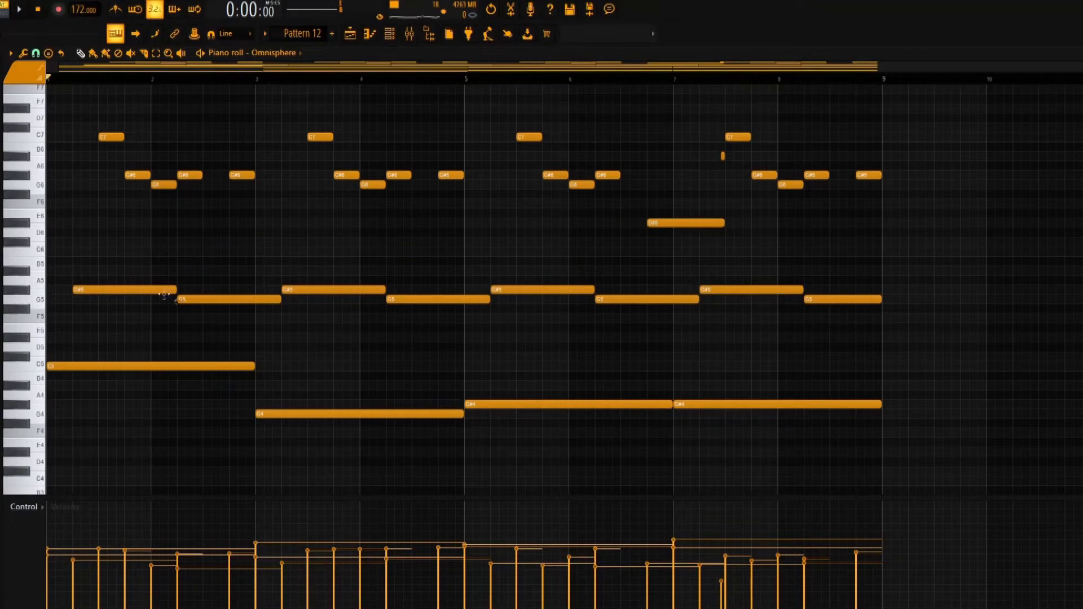
pyautogui.scroll(-1, 938, 106)
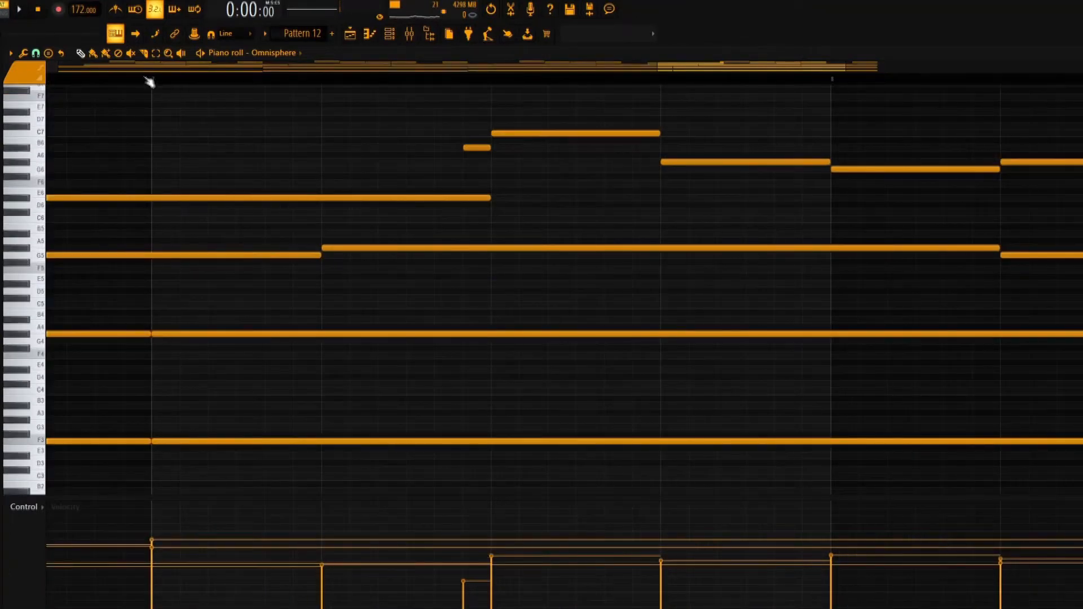
pyautogui.moveTo(321, 79); pyautogui.dragTo(575, 81)
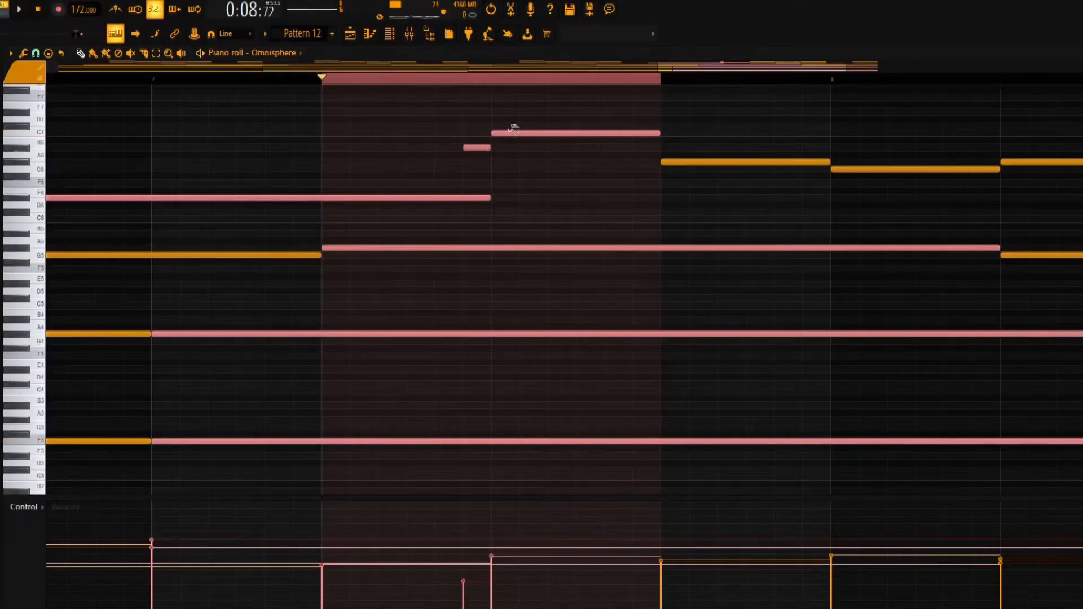
pyautogui.scroll(-3, 475, 164)
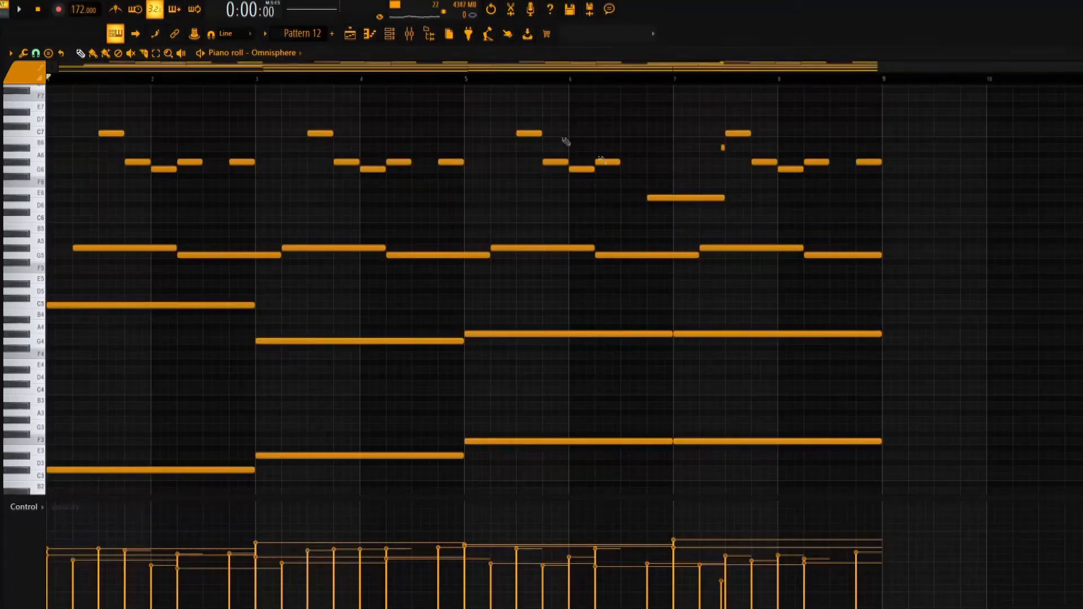
# Step: Show the mixer, move its window higher over the piano roll, and hide it again
pyautogui.hotkey('alt', 'r')
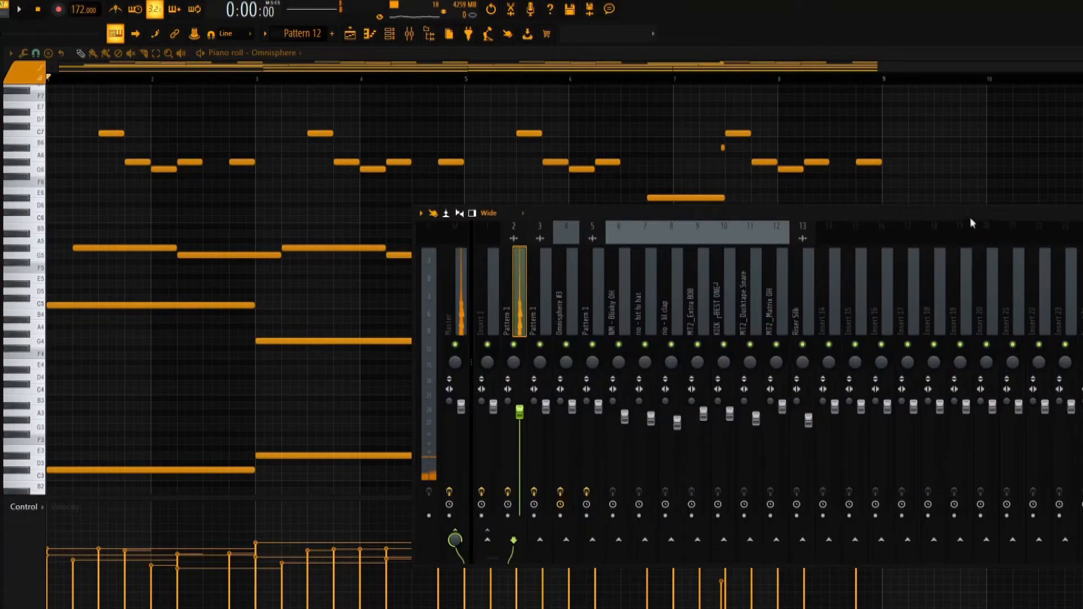
pyautogui.moveTo(935, 213); pyautogui.dragTo(1004, 111)
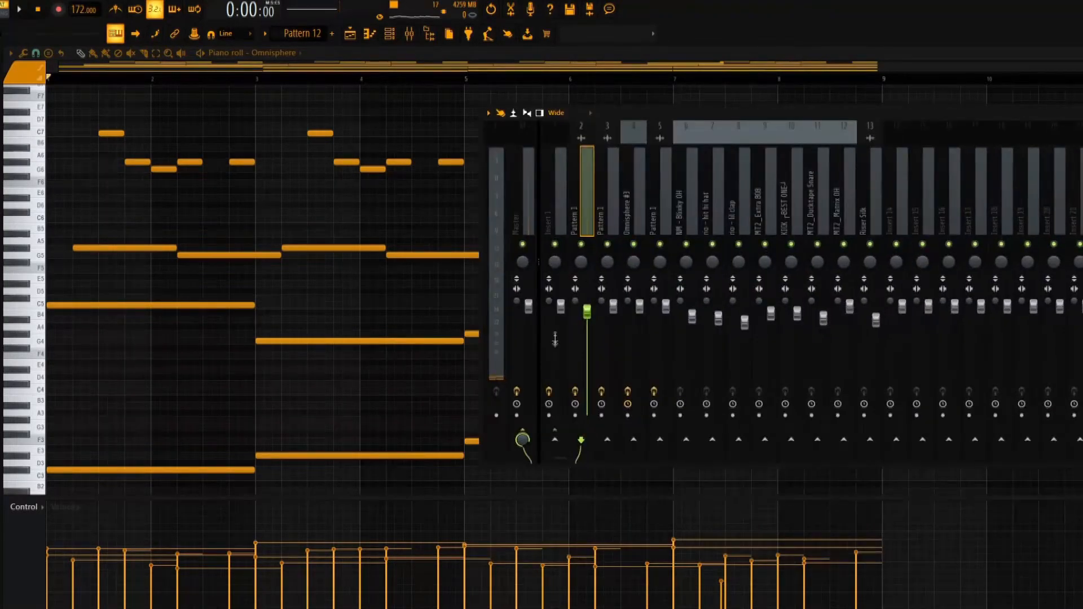
pyautogui.press('F9')
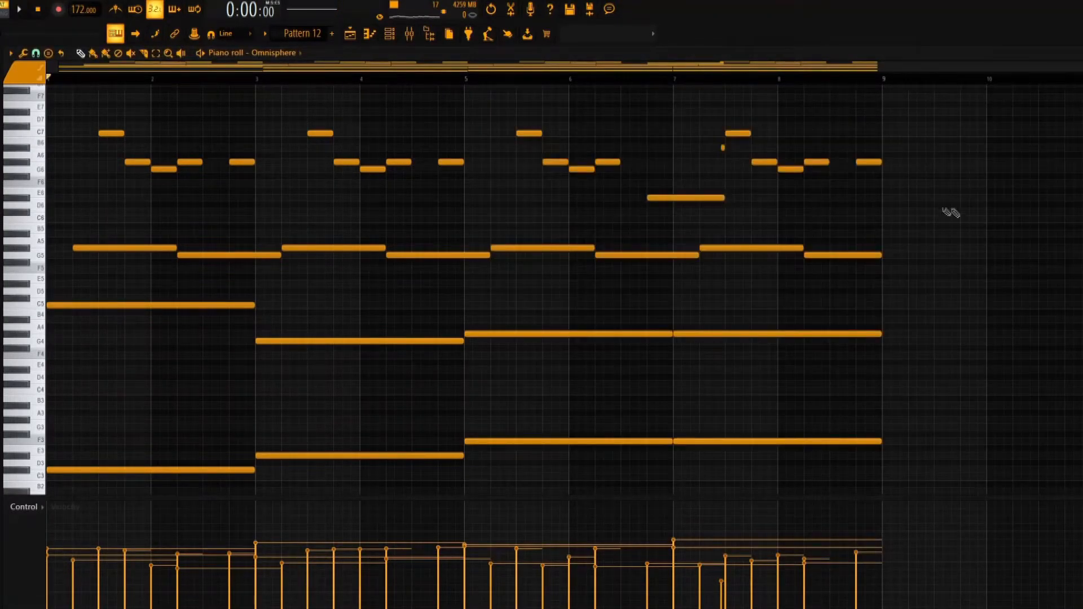
# Step: Play the opening of the full Omnisphere melody twice, checking the mixer between playbacks
pyautogui.press('space')
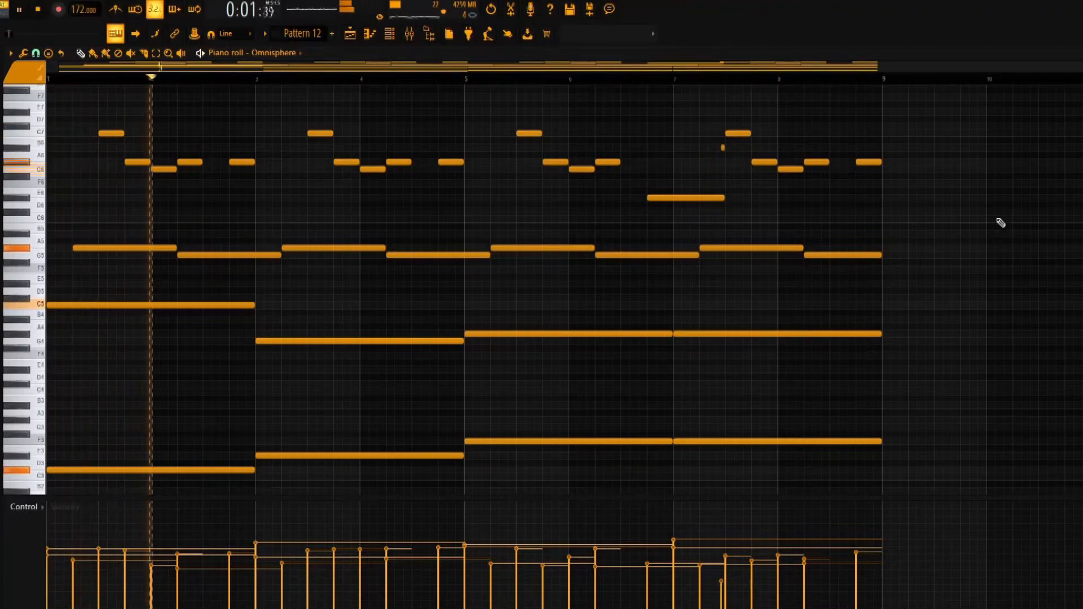
pyautogui.press('space')
pyautogui.press('F9')
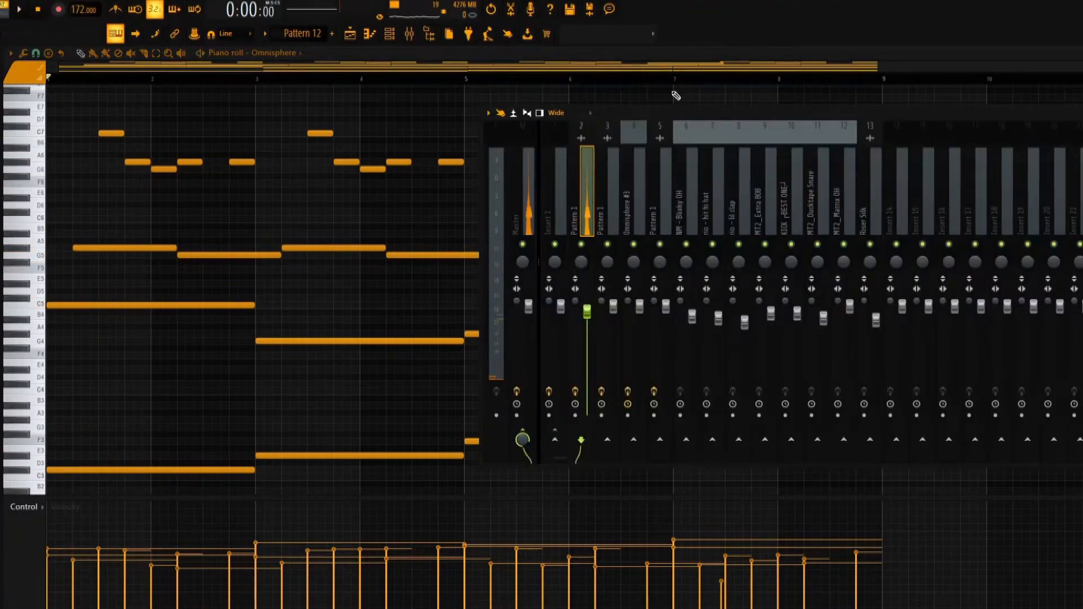
pyautogui.press('F9')
pyautogui.press('space')
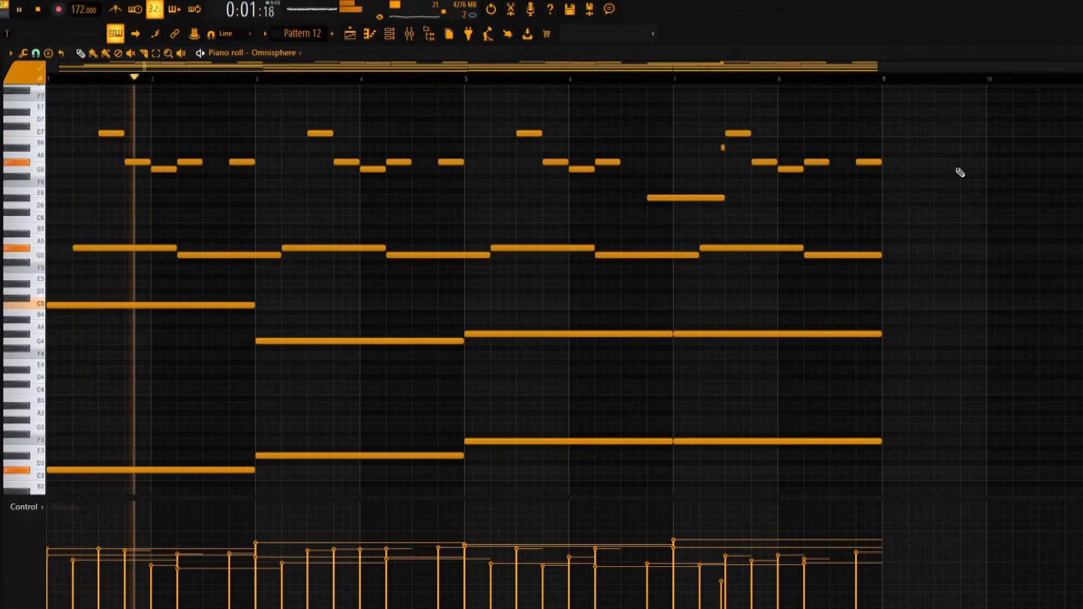
pyautogui.press('space')
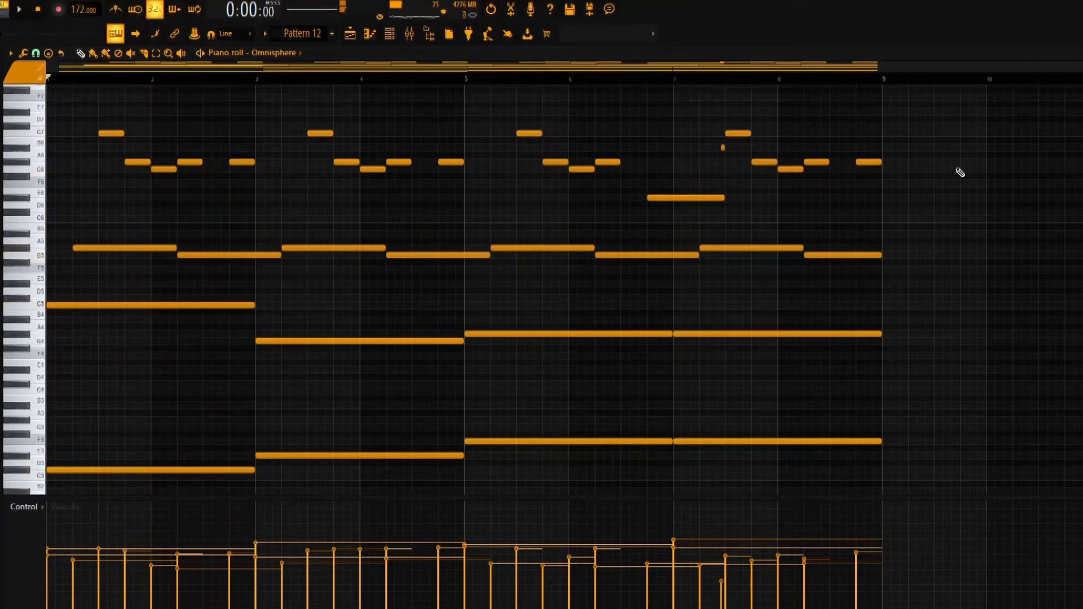
# Step: Inspect the ShaperBox 2 time curve on the Pattern 1 mixer track and close the plugin
pyautogui.press('F9')
pyautogui.click(1080, 169)
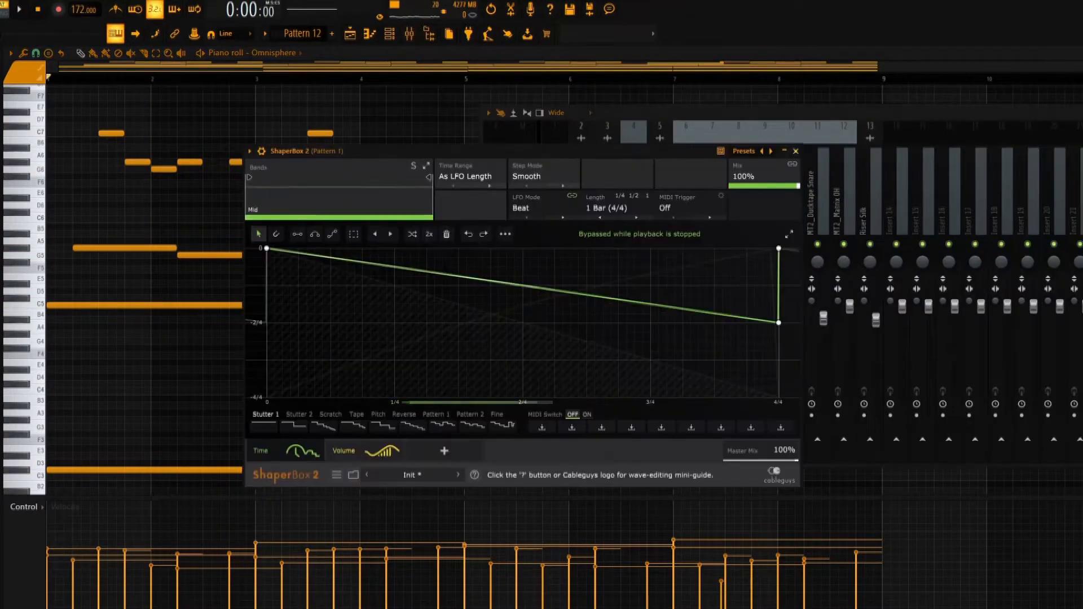
pyautogui.moveTo(389, 151); pyautogui.dragTo(319, 159)
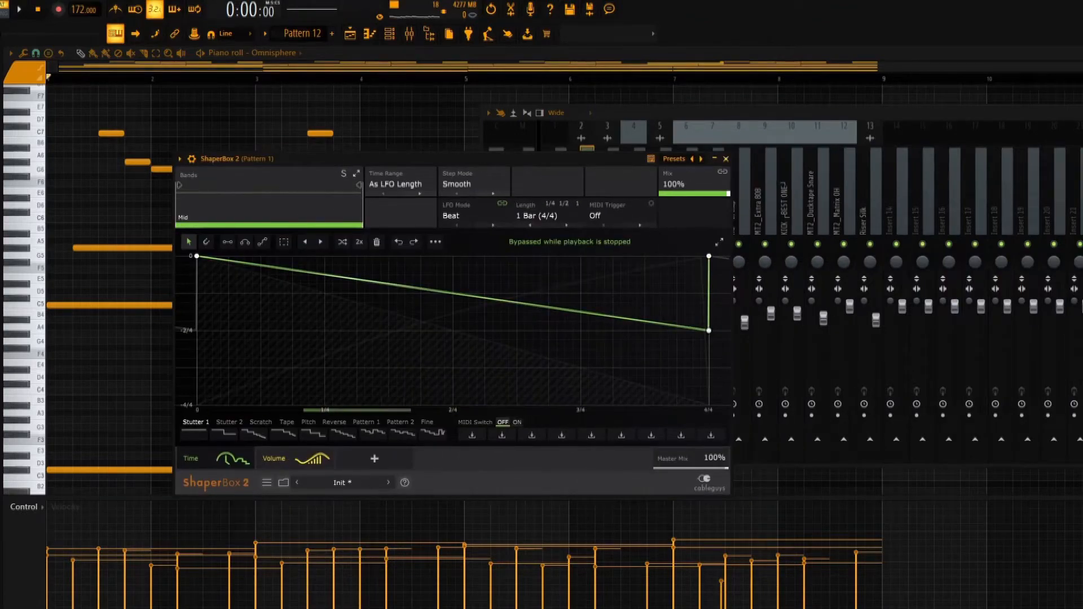
pyautogui.click(726, 159)
# Step: Review the mda Degrade effect on the Pattern 1 mixer track while playing the melody, and close the plugin
pyautogui.click(1080, 180)
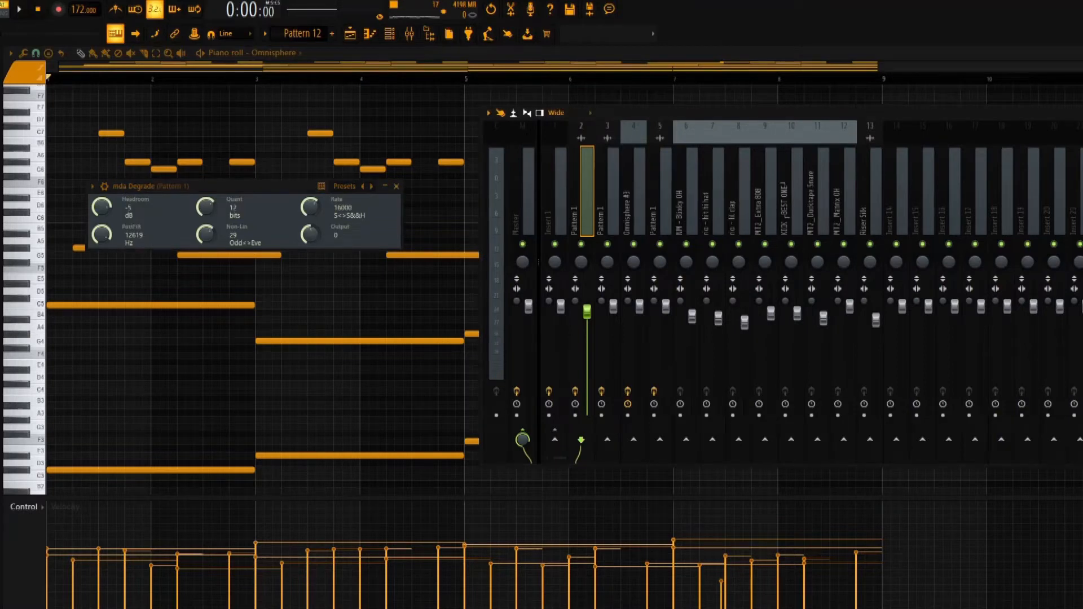
pyautogui.press('space')
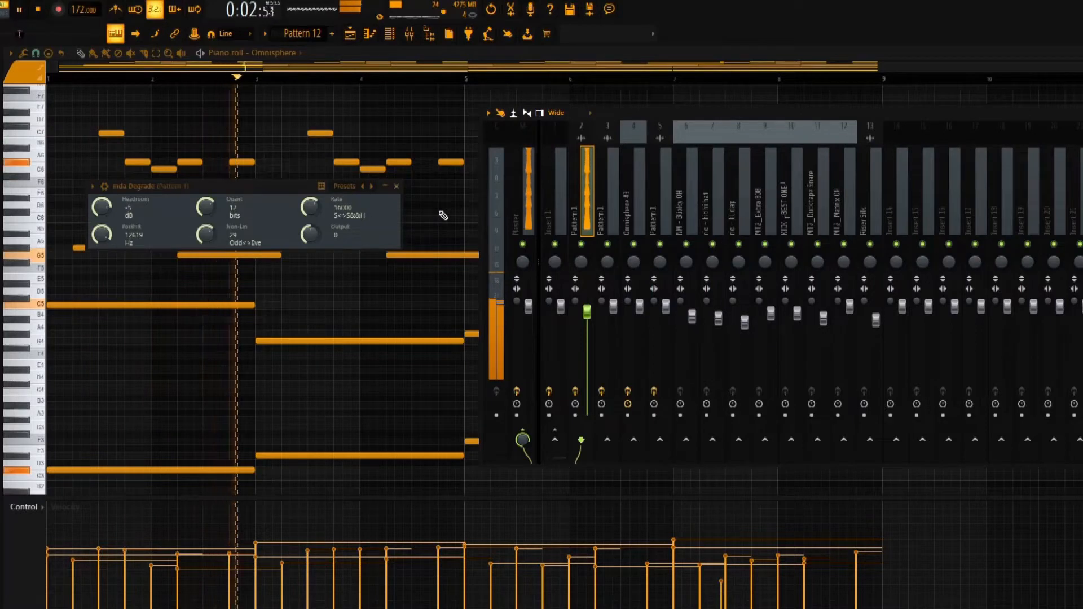
pyautogui.press('space')
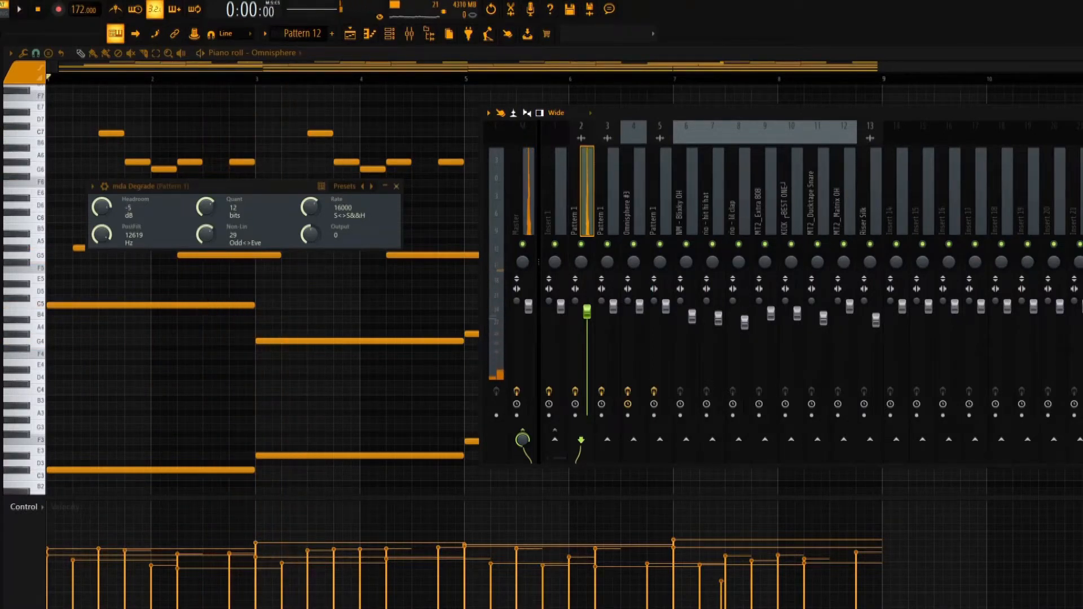
pyautogui.moveTo(239, 185); pyautogui.dragTo(250, 211)
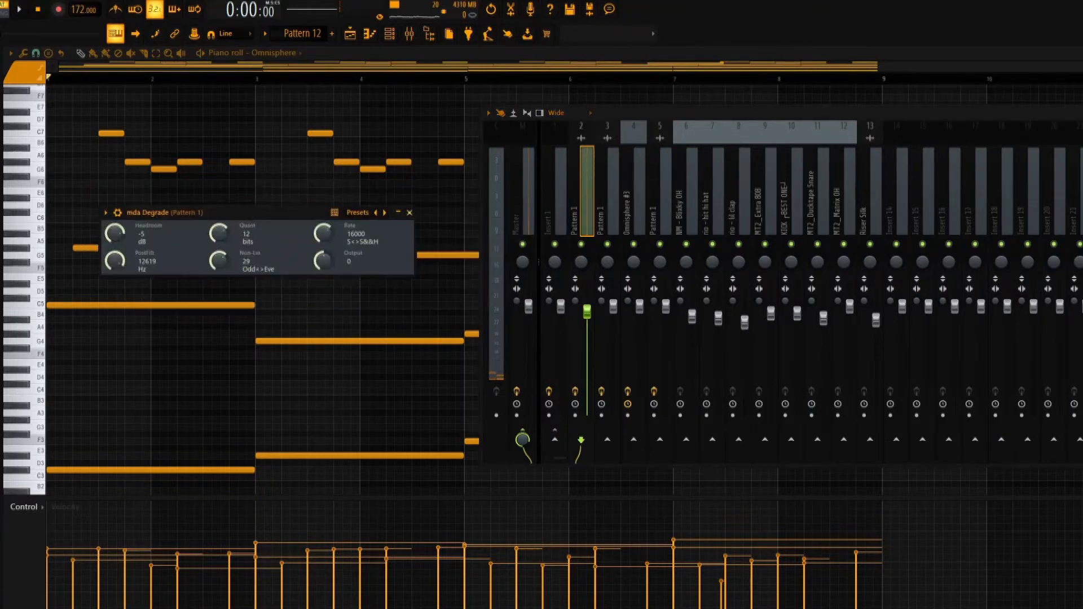
pyautogui.click(410, 213)
# Step: Hide the mixer and play back the full Omnisphere melody from the start
pyautogui.press('F9')
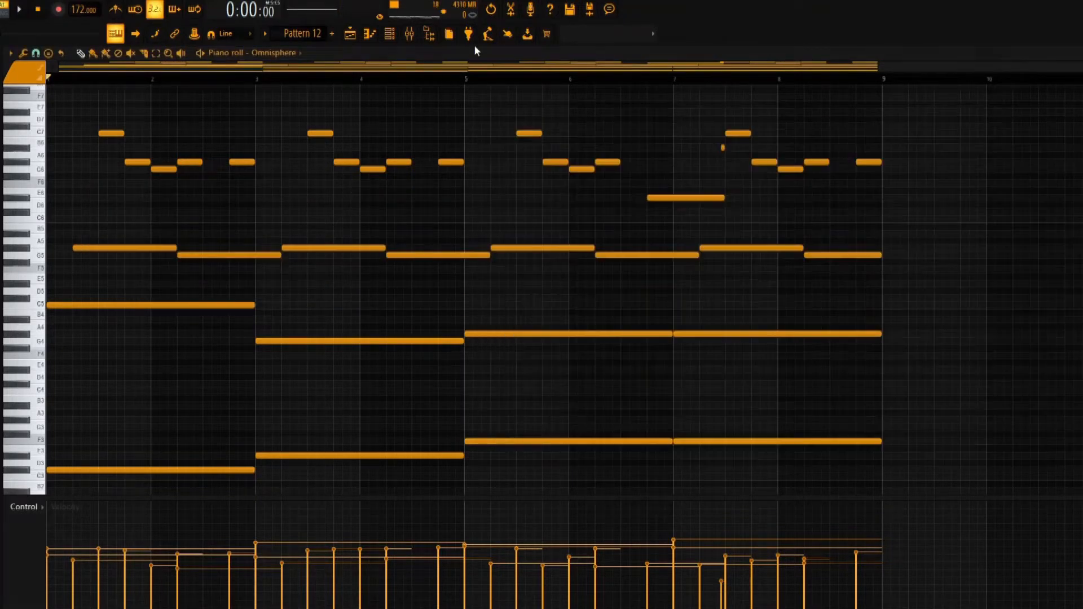
pyautogui.press('space')
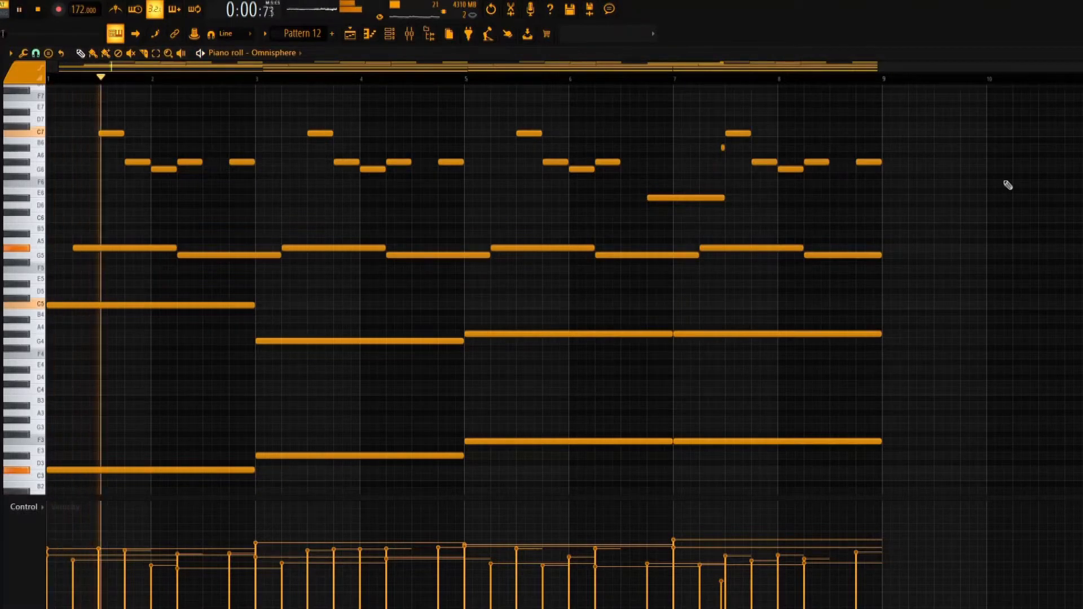
pyautogui.press('space')
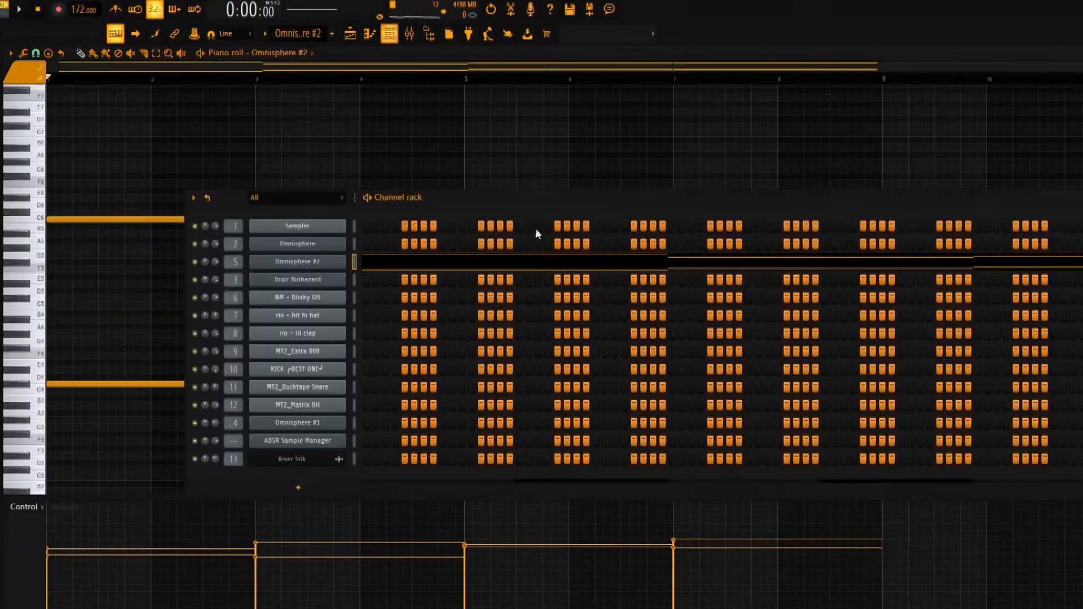
# Step: Review the Rhodesy Guitaret patch on Omnisphere #2, close it, and play back the channel's long chord notes
pyautogui.click(337, 262)
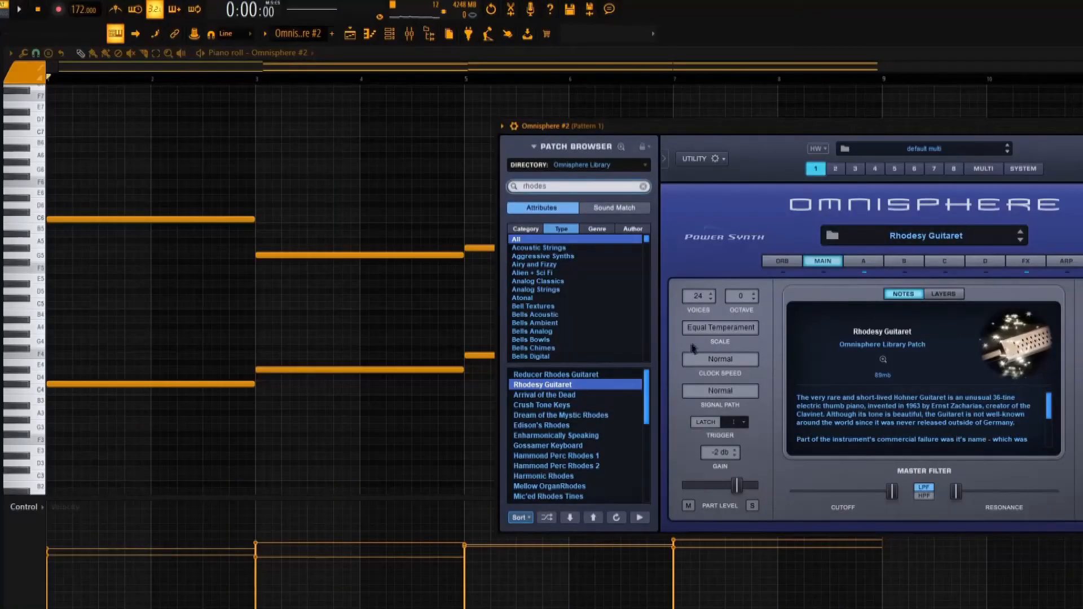
pyautogui.click(543, 58)
pyautogui.press('space')
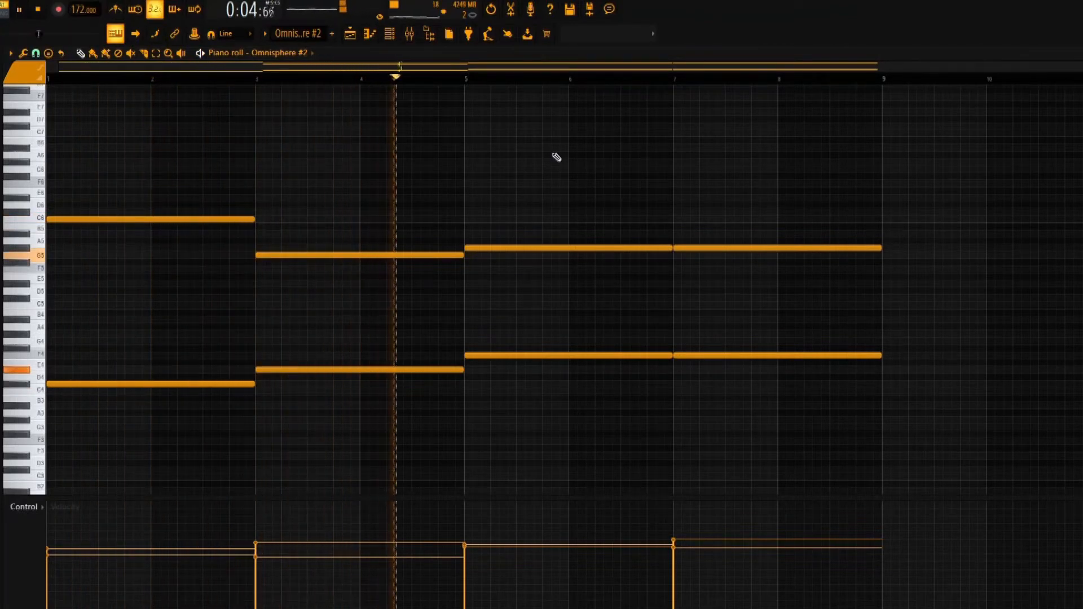
pyautogui.press('space')
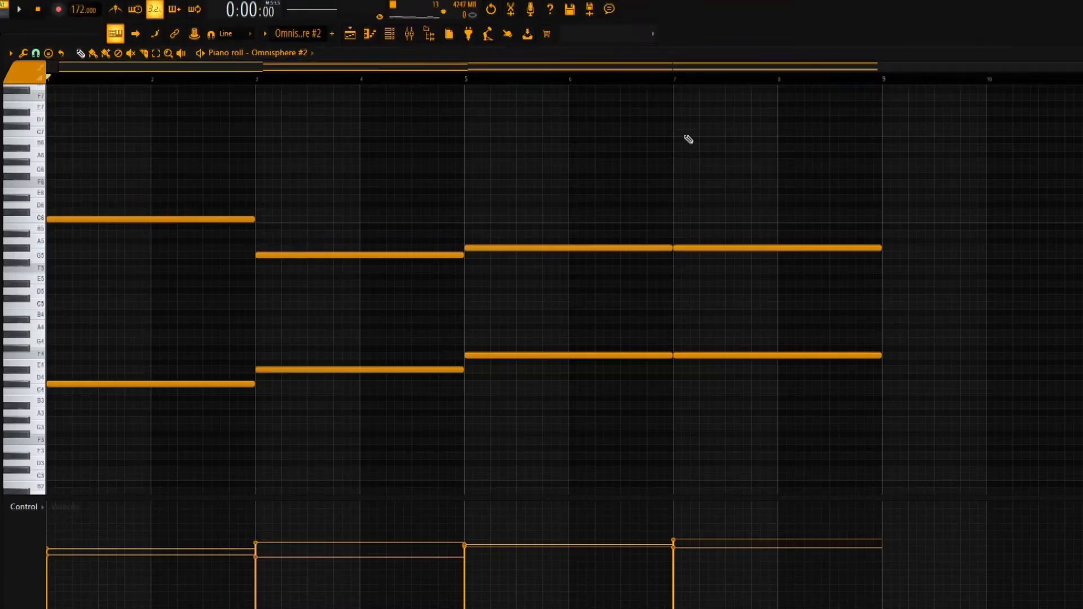
pyautogui.press('F9')
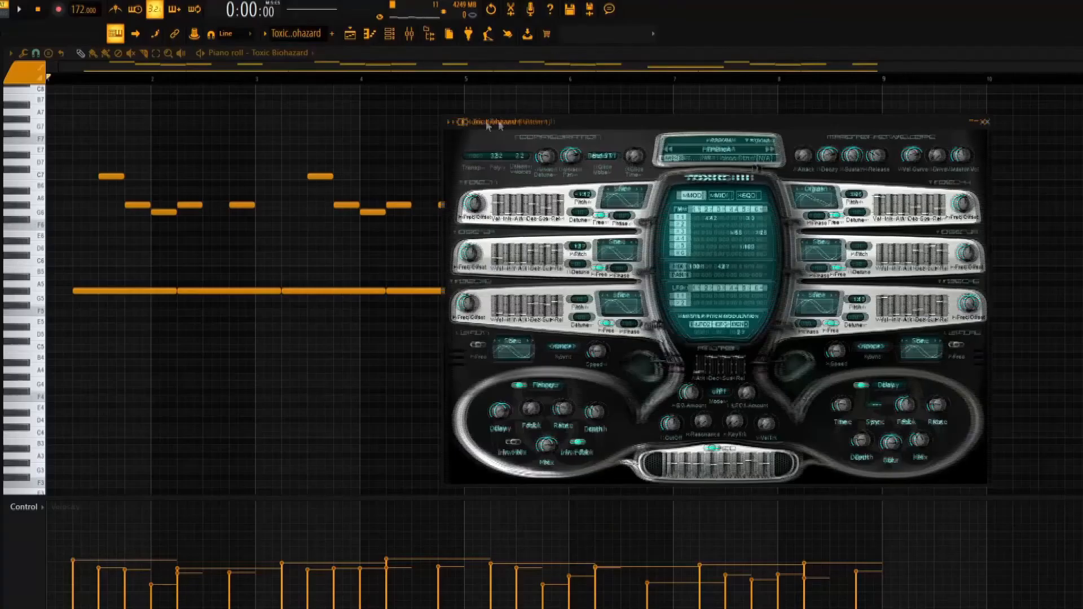
# Step: Review the FmPianoA program in Toxic Biohazard, play back its melody, and check the mixer
pyautogui.moveTo(482, 120); pyautogui.dragTo(568, 122)
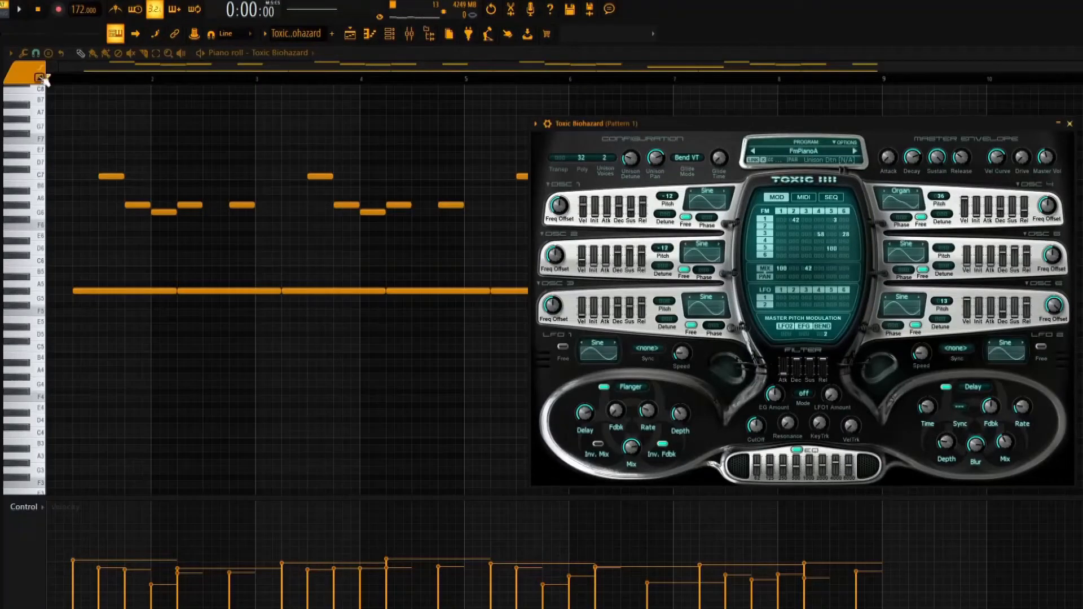
pyautogui.click(81, 54)
pyautogui.press('space')
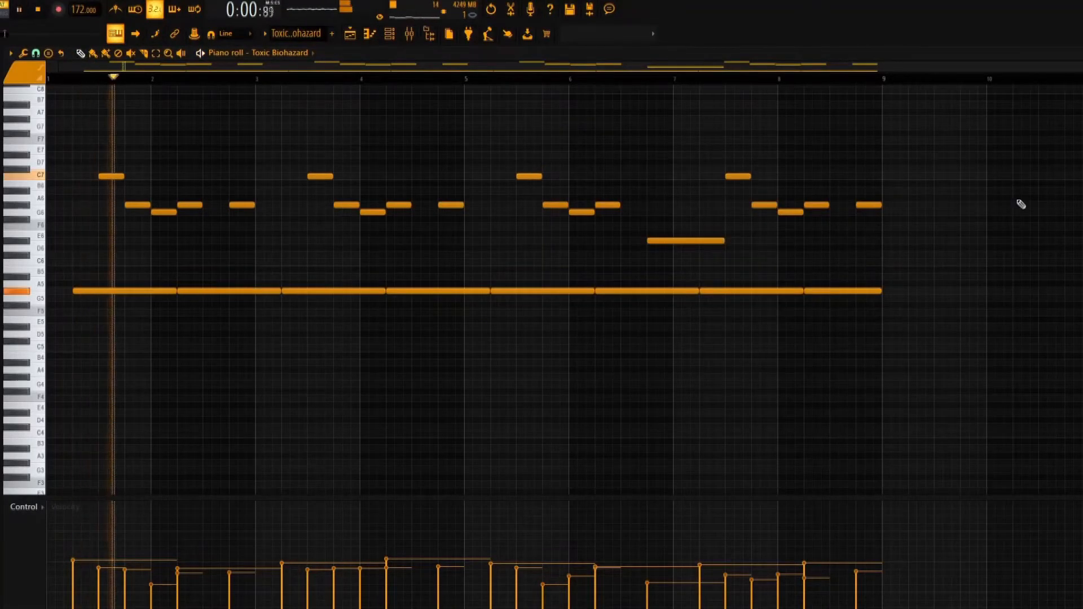
pyautogui.press('space')
pyautogui.press('F9')
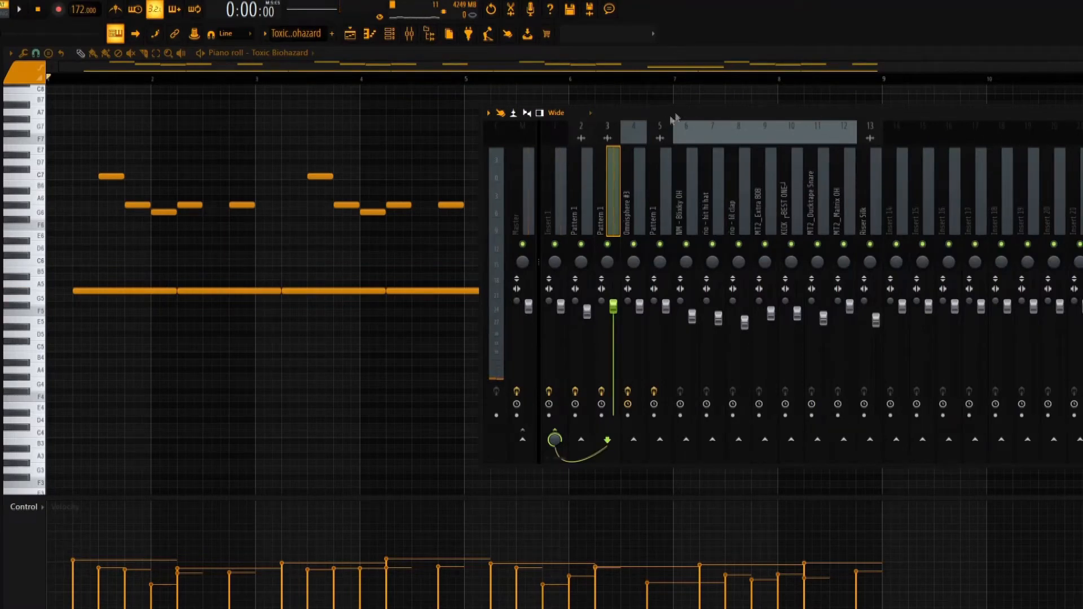
pyautogui.press('F9')
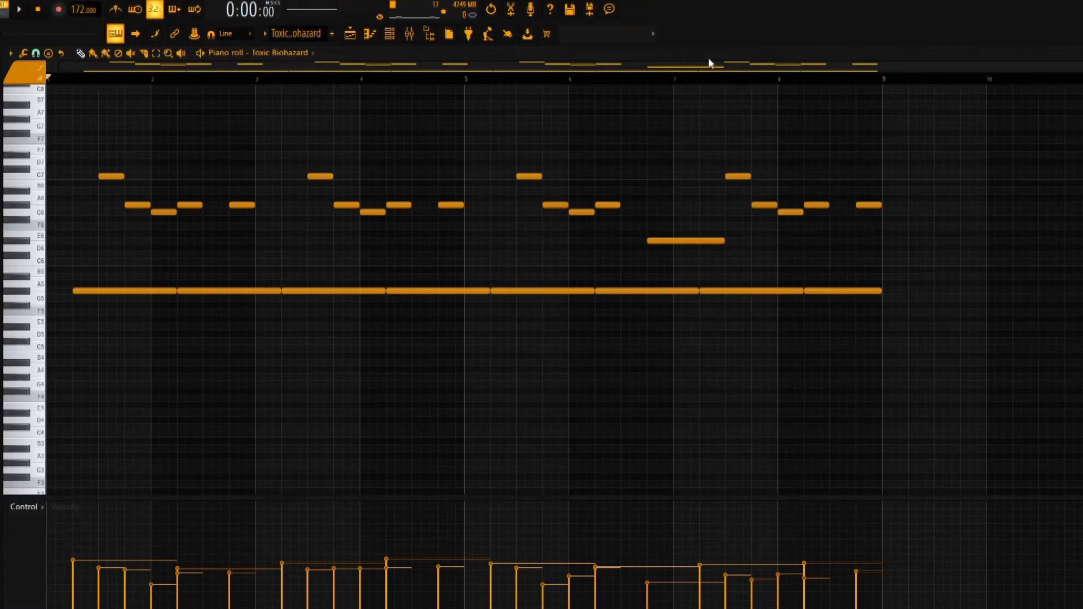
# Step: Display the Omnisphere #3 notes of Pattern 11 in the piano roll and play them from the start
pyautogui.scroll(3, 556, 218)
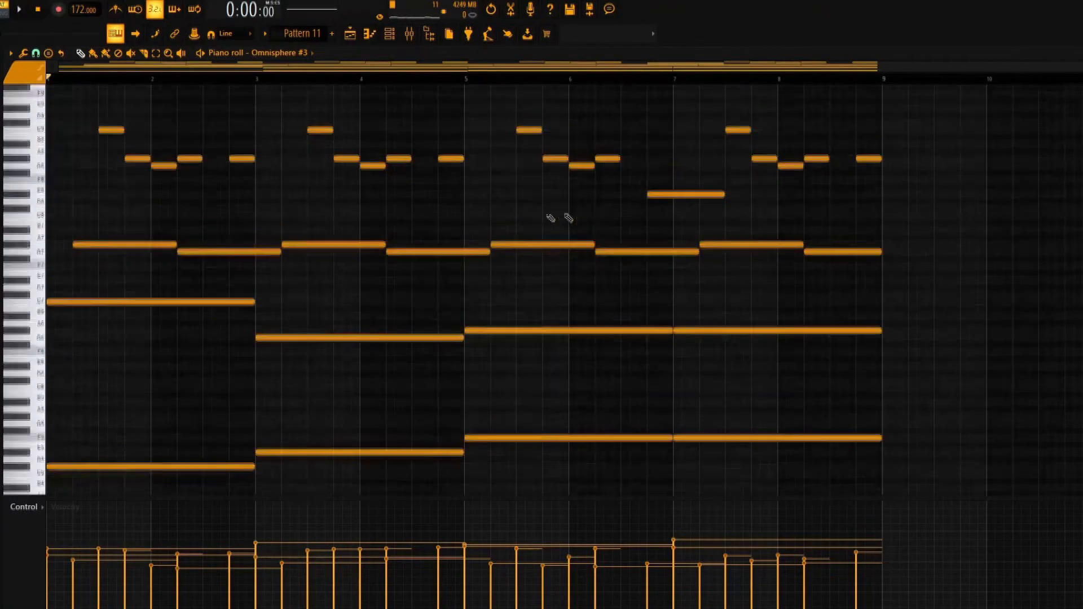
pyautogui.scroll(-1, 1077, 158)
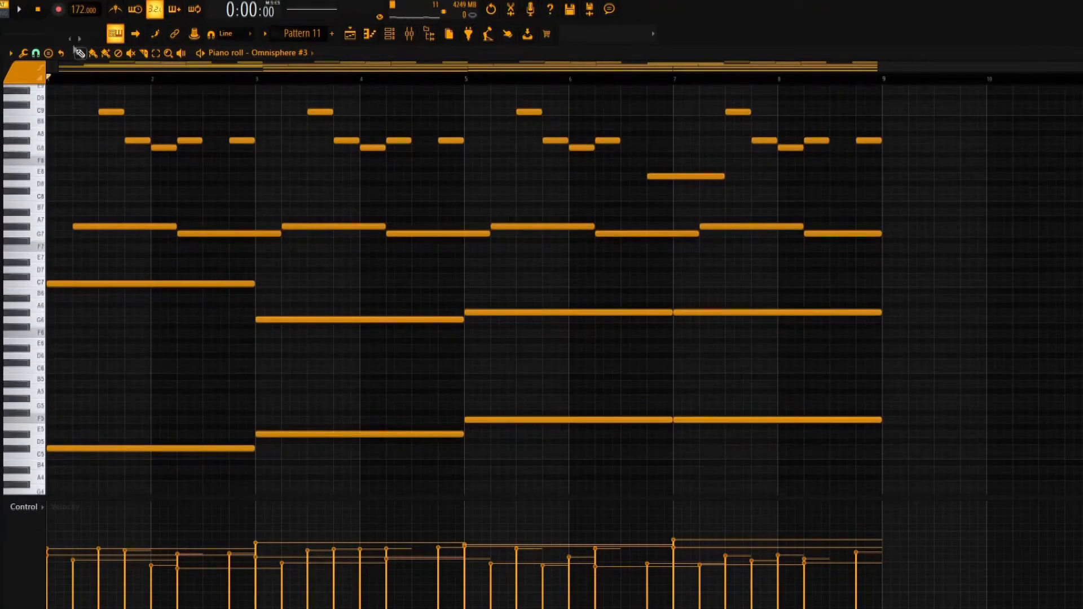
pyautogui.press('space')
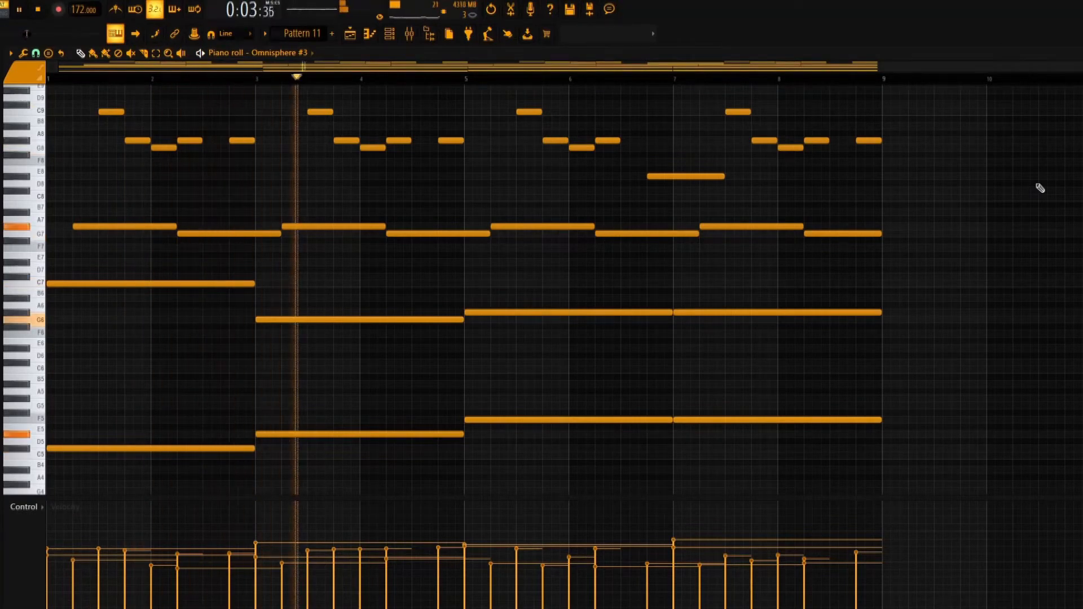
pyautogui.press('space')
# Step: Inspect the Gross Beat time effect on the Omnisphere #3 mixer track while playing the pattern, and close the plugin
pyautogui.press('F9')
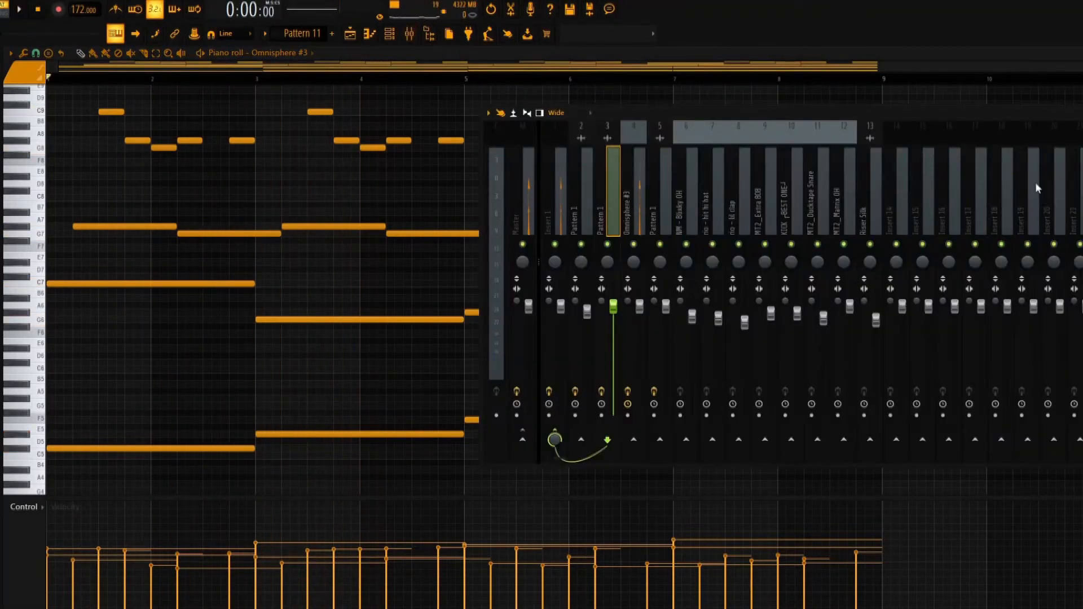
pyautogui.click(642, 203)
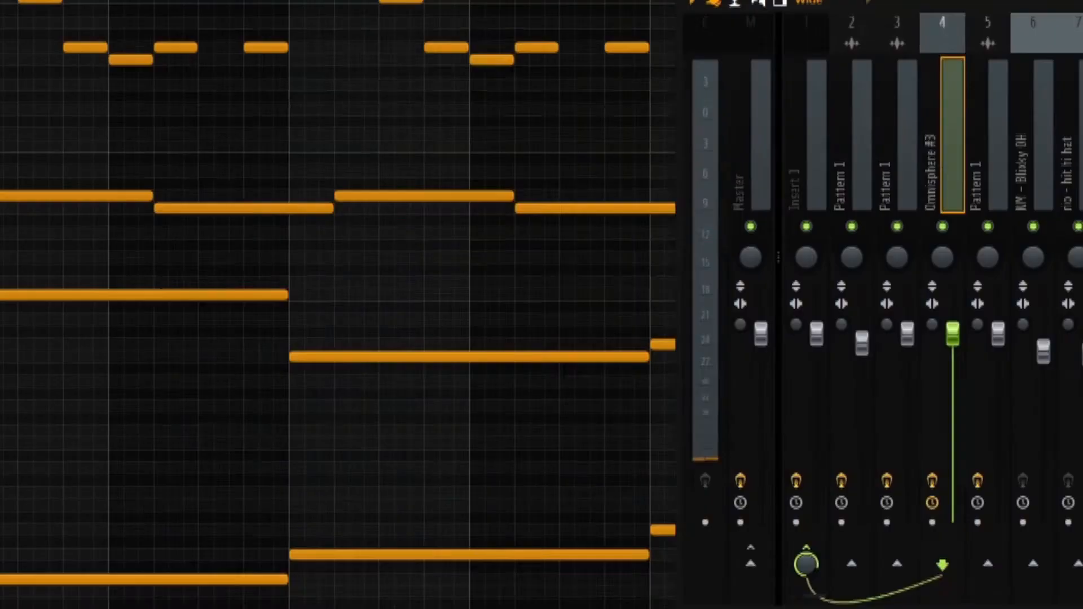
pyautogui.click(1081, 181)
pyautogui.moveTo(580, 31); pyautogui.dragTo(668, 39)
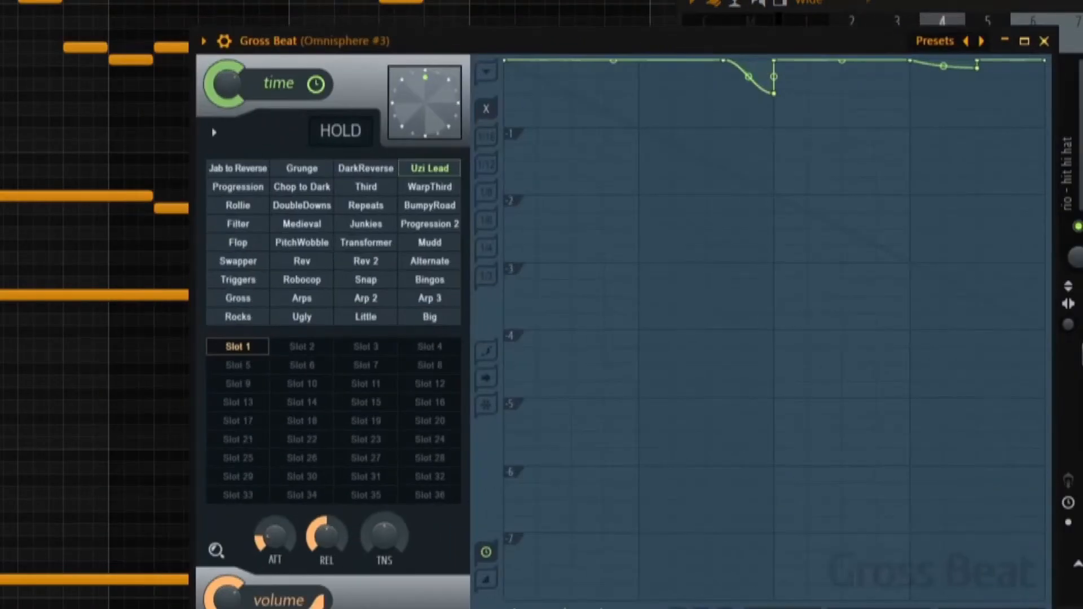
pyautogui.press('F9')
pyautogui.moveTo(766, 44); pyautogui.dragTo(1079, 39)
pyautogui.press('space')
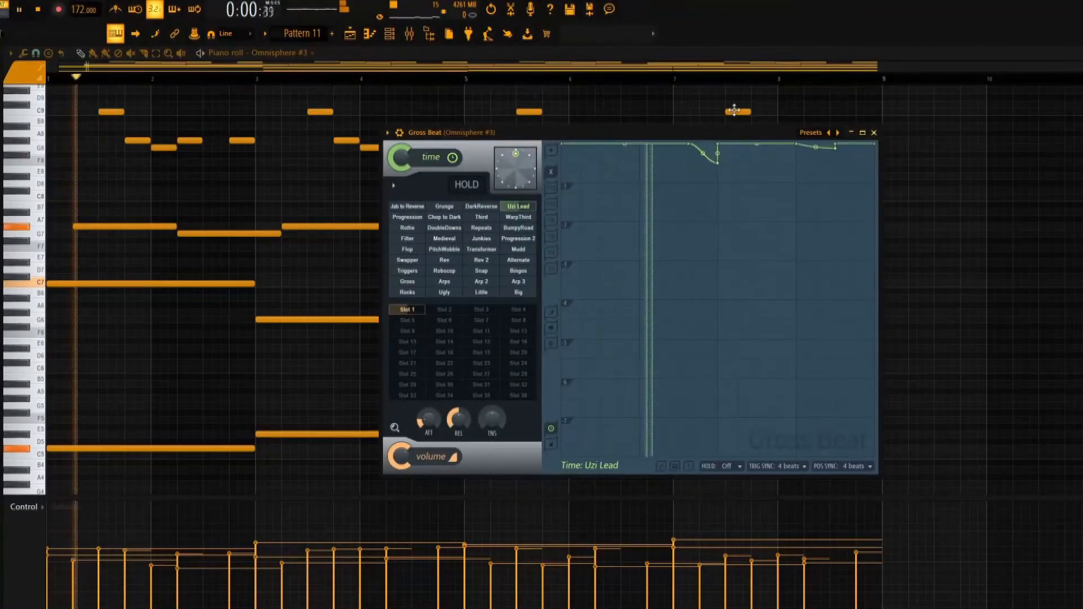
pyautogui.press('space')
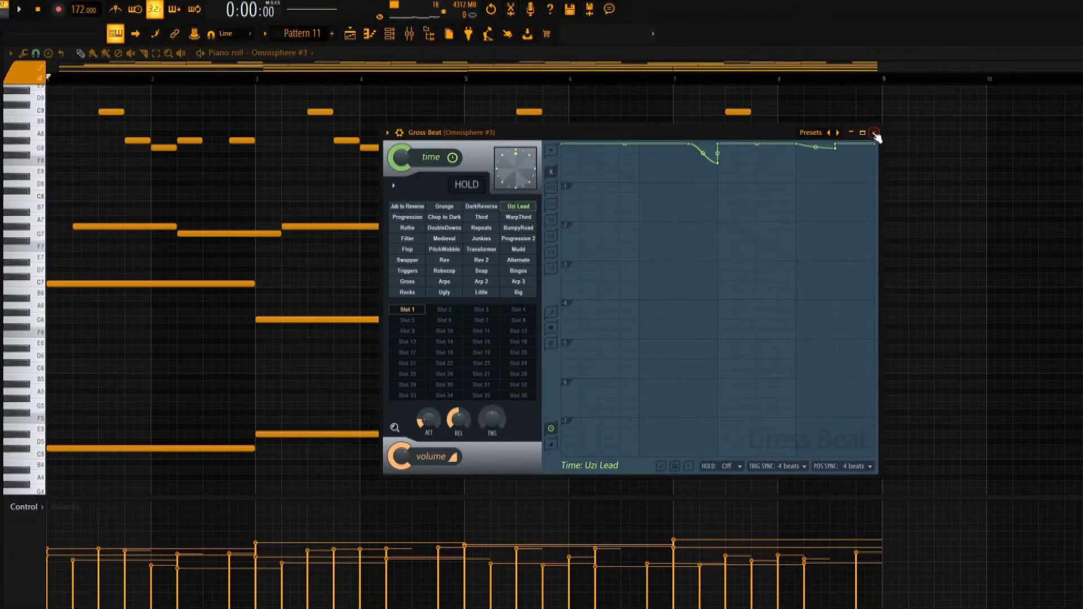
pyautogui.click(874, 133)
# Step: Show the playlist and play back the Omnisphere #2 and Toxic Biohazard section starting at bar 9
pyautogui.press('F5')
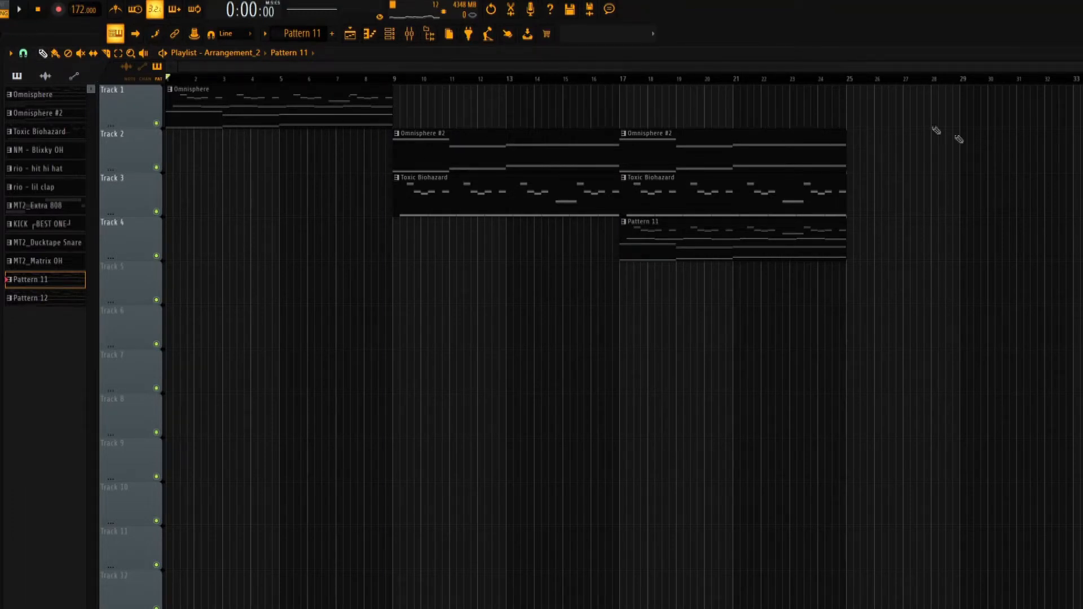
pyautogui.moveTo(389, 85); pyautogui.dragTo(617, 87)
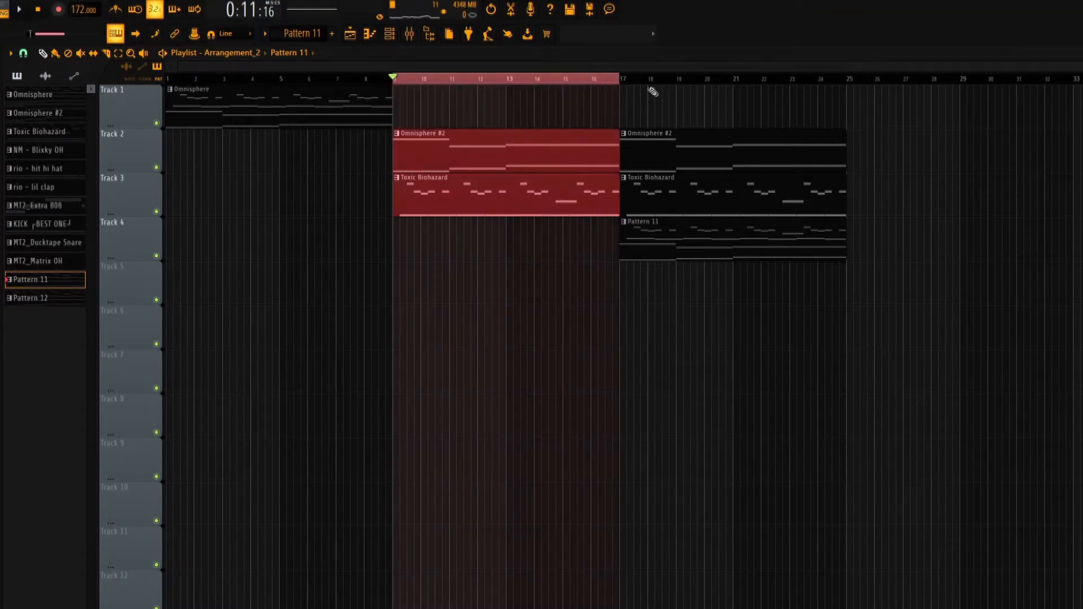
pyautogui.hotkey('ctrl', 'Right')
pyautogui.moveTo(680, 78); pyautogui.dragTo(101, 117)
pyautogui.press('space')
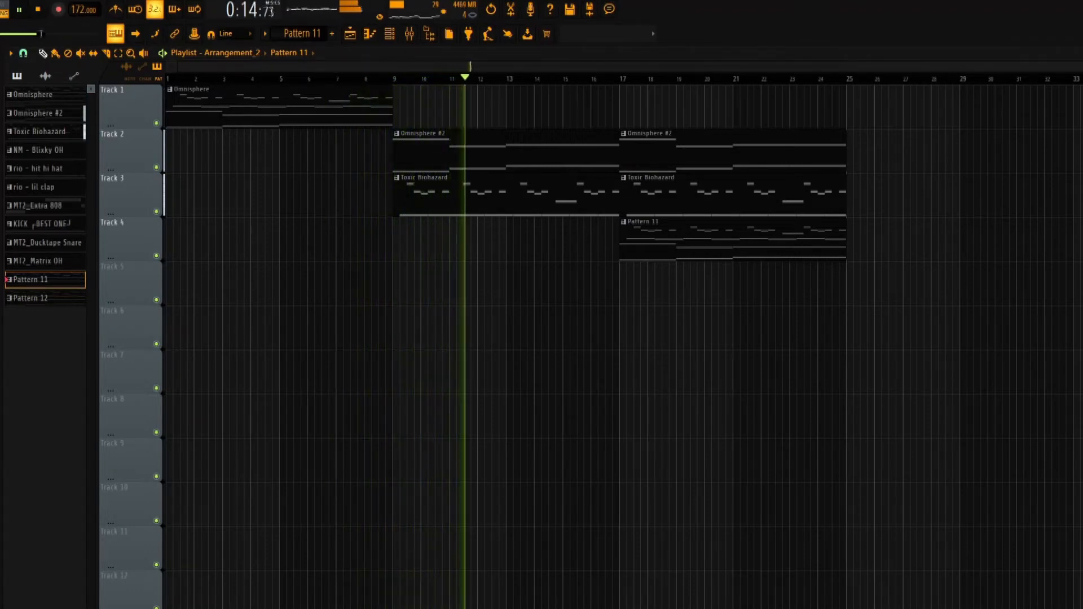
pyautogui.press('space')
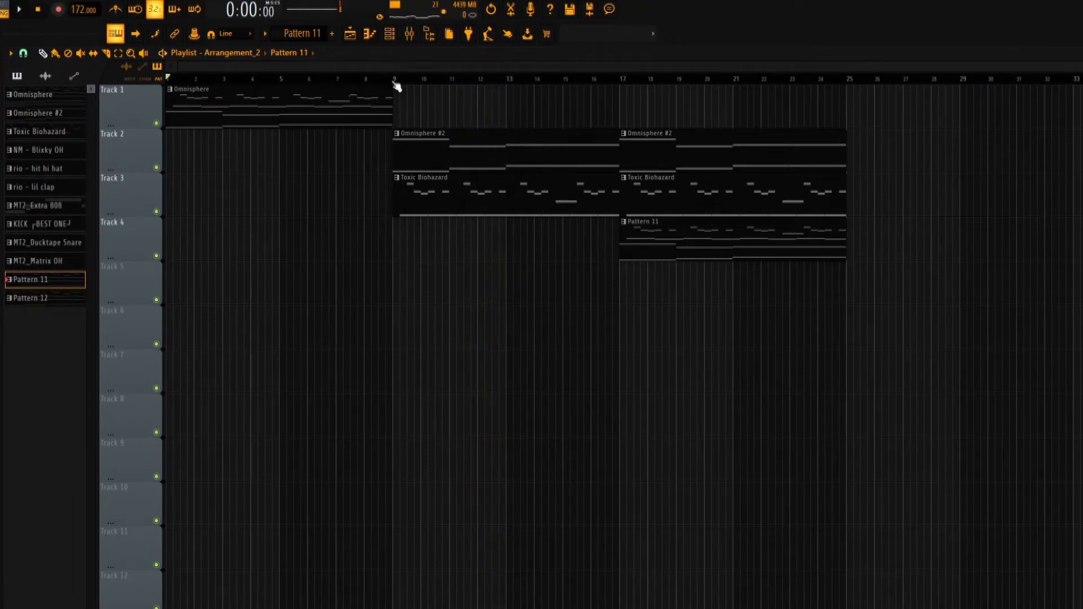
# Step: Set the playlist time selection to bars 1 to 9 and play the Omnisphere clip in it
pyautogui.moveTo(392, 83); pyautogui.dragTo(86, 83)
pyautogui.click(358, 80)
pyautogui.keyDown('ctrl'); pyautogui.click(282, 80); pyautogui.keyUp('ctrl')
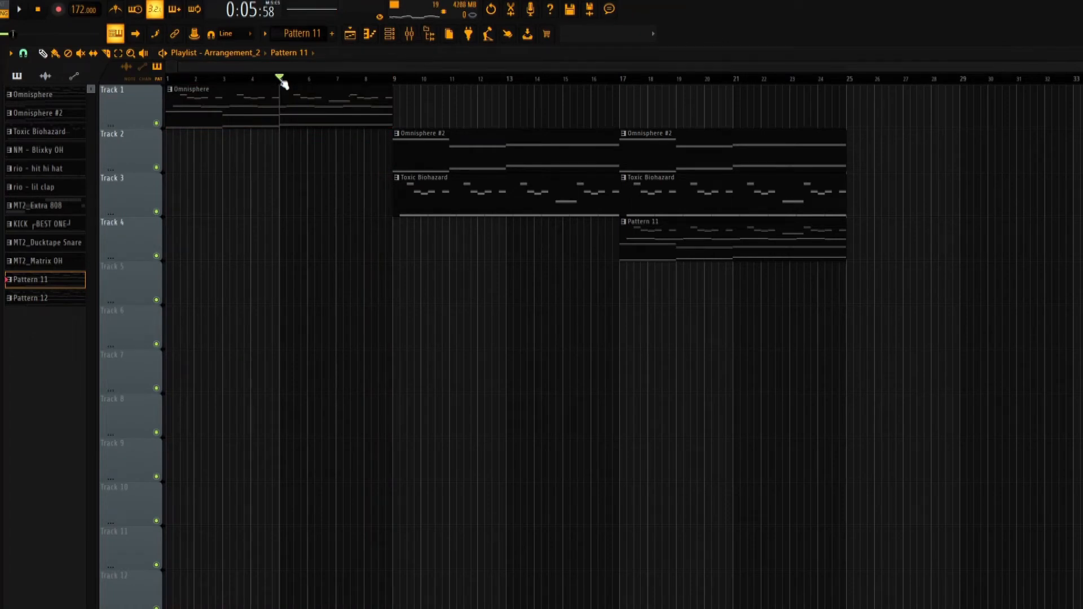
pyautogui.click(381, 88)
pyautogui.moveTo(382, 81); pyautogui.dragTo(89, 99)
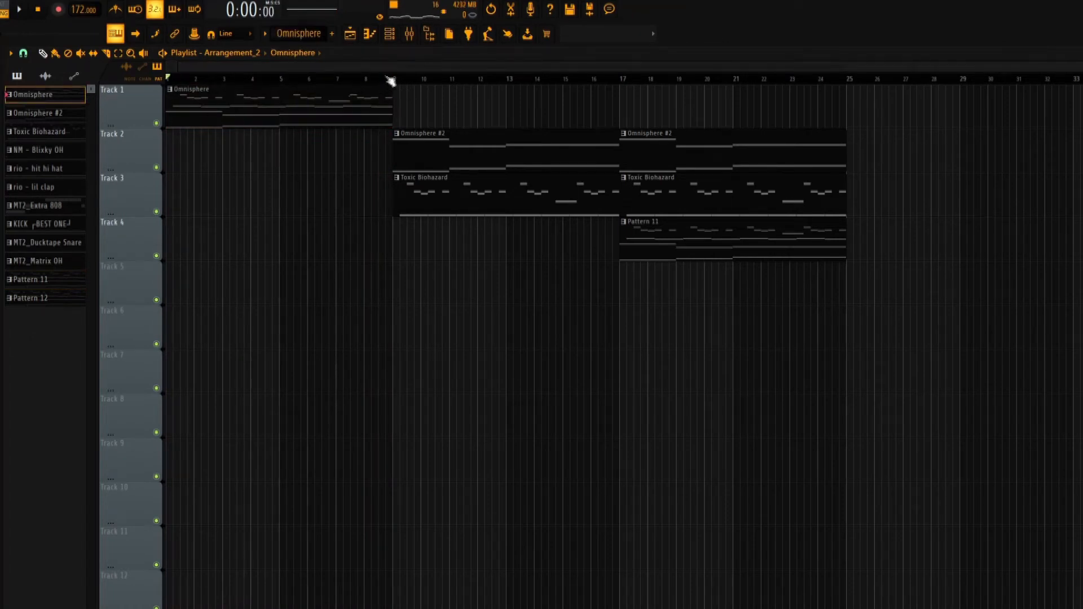
pyautogui.moveTo(398, 84); pyautogui.dragTo(166, 83)
pyautogui.press('space')
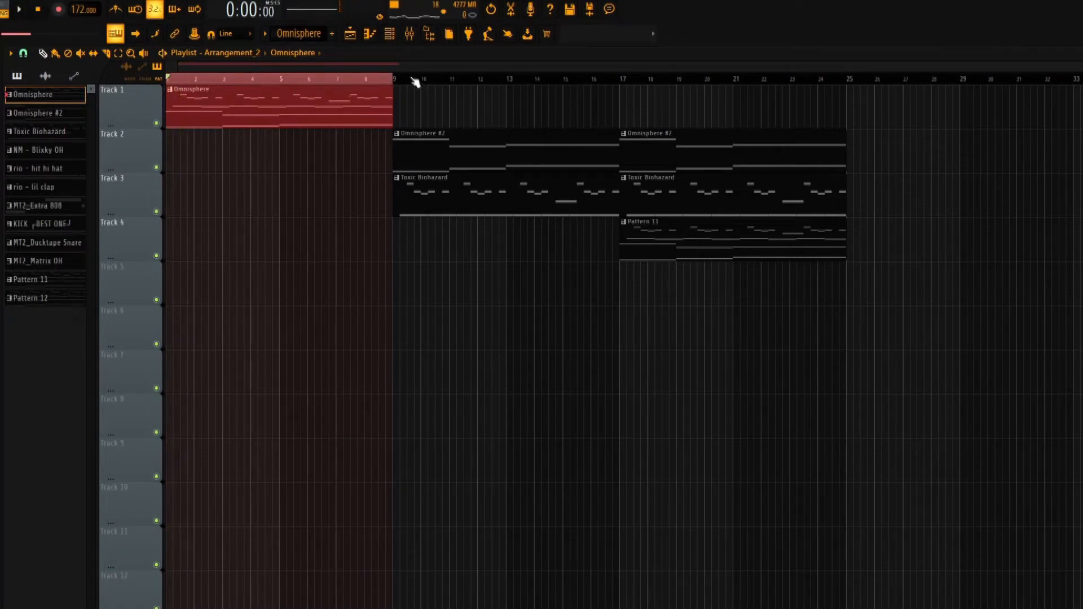
# Step: Clear the time selection, play the arrangement into the Omnisphere #2 and Toxic Biohazard section, and stop playback
pyautogui.click(383, 79)
pyautogui.press('space')
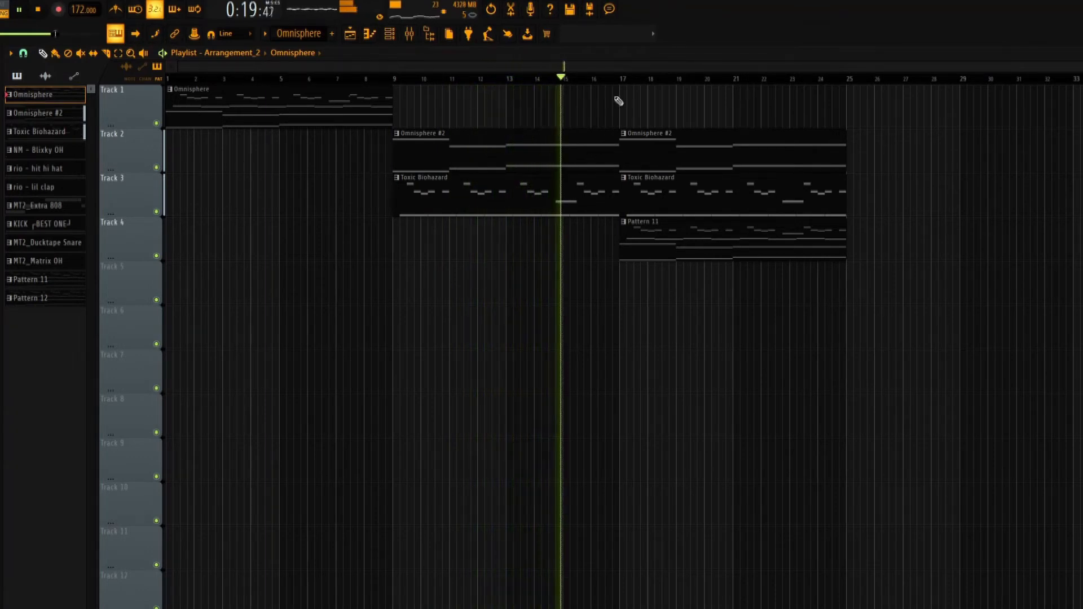
pyautogui.click(38, 9)
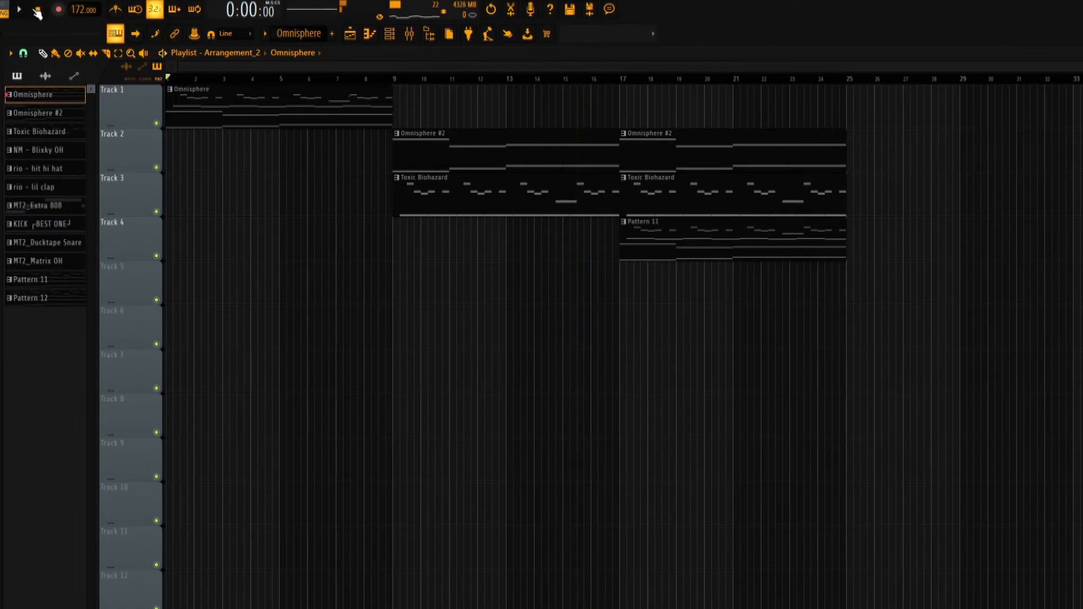
pyautogui.moveTo(1078, 85); pyautogui.dragTo(1078, 79)
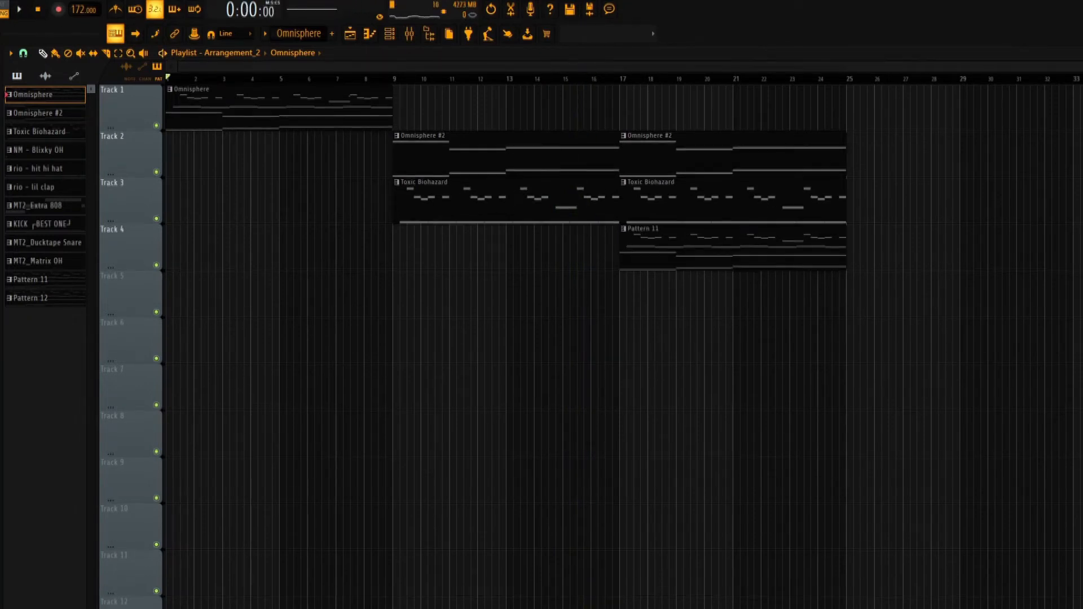
# Step: Examine the single NM - Blixky OH open-hat note in the piano roll and play back its pattern
pyautogui.moveTo(366, 81); pyautogui.dragTo(401, 91)
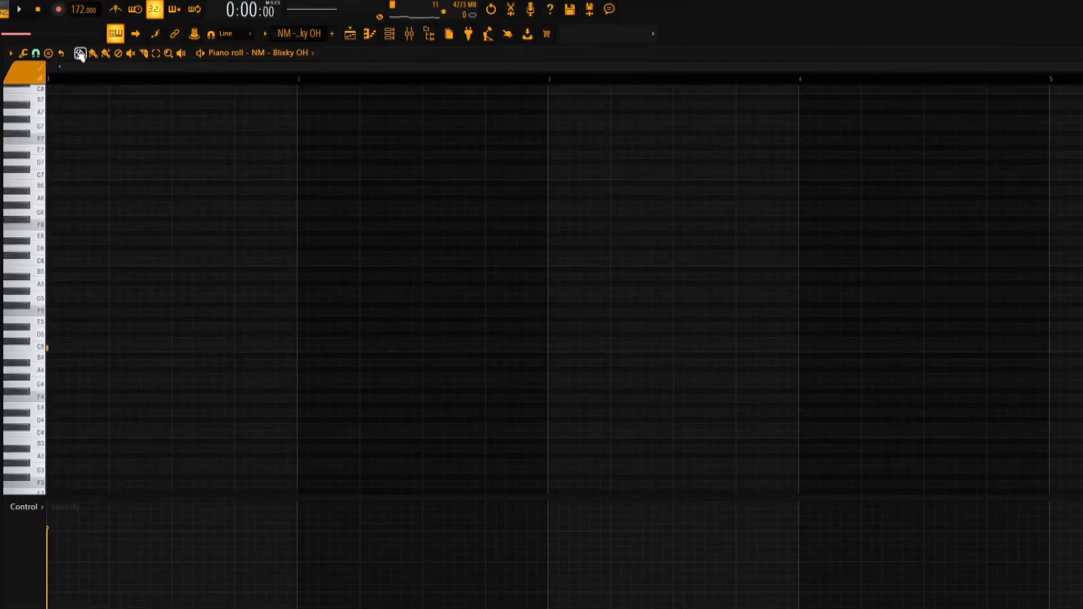
pyautogui.keyDown('ctrl'); pyautogui.scroll(2, 244, 145); pyautogui.keyUp('ctrl')
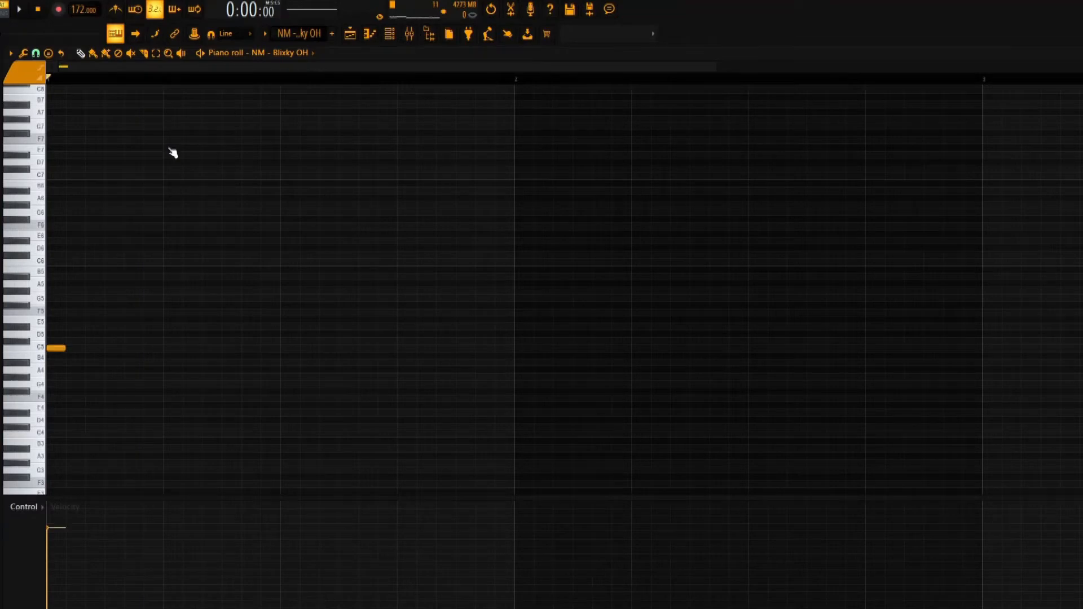
pyautogui.keyDown('ctrl'); pyautogui.scroll(-2, 293, 172); pyautogui.keyUp('ctrl')
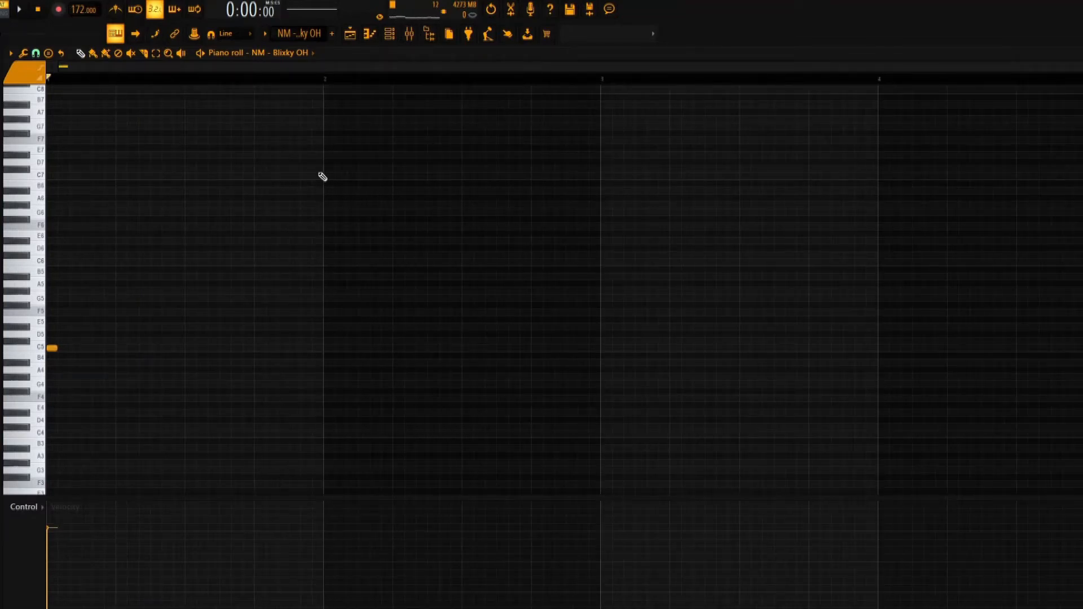
pyautogui.press('space')
pyautogui.press('space')
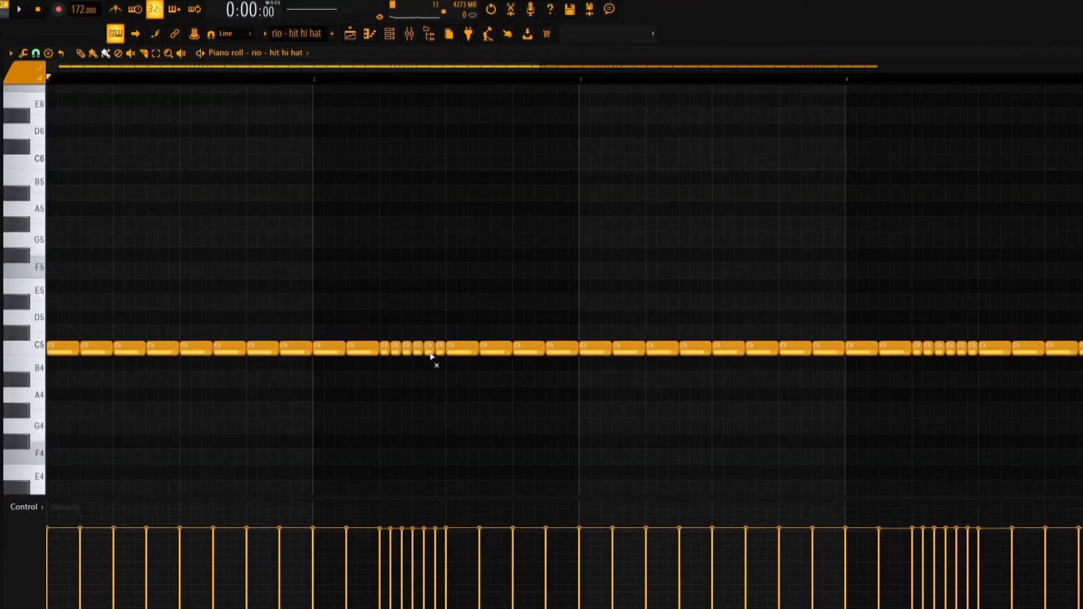
# Step: Set the velocity of the bar 2 roll notes in rio - hit hi hat slightly below the other hits and play the pattern
pyautogui.moveTo(431, 355)
pyautogui.mouseDown()
pyautogui.moveTo(387, 348)
pyautogui.moveTo(442, 353)
pyautogui.mouseUp()
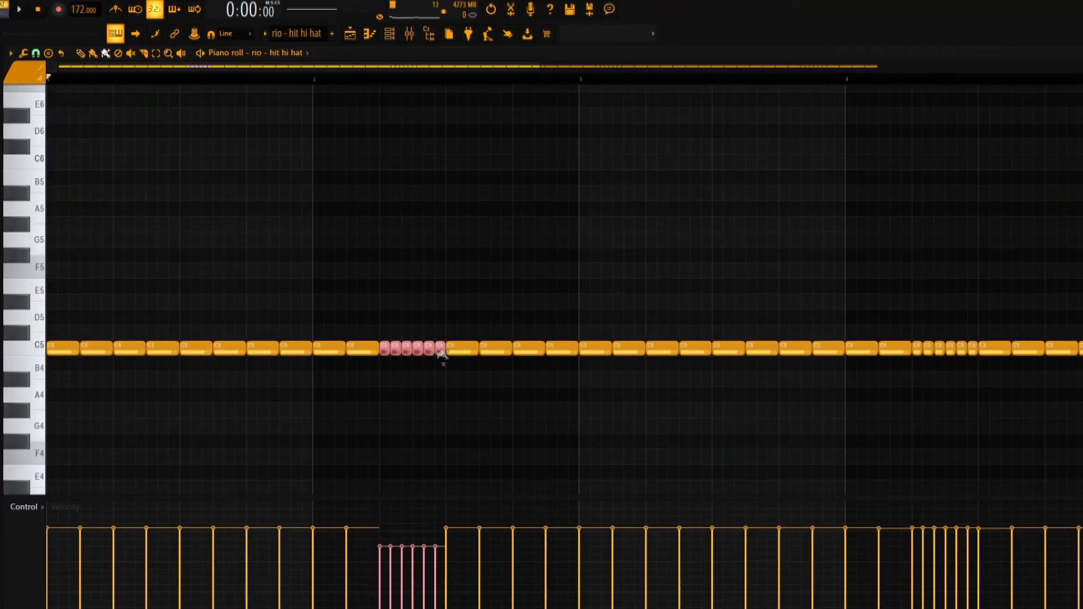
pyautogui.scroll(5, 405, 340)
pyautogui.scroll(-1, 407, 342)
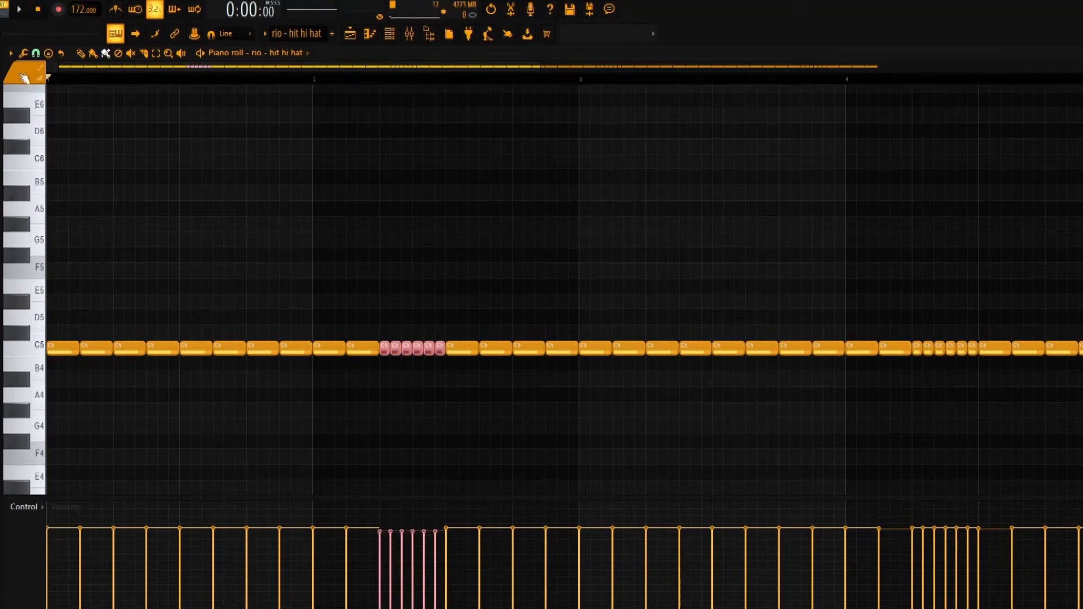
pyautogui.press('space')
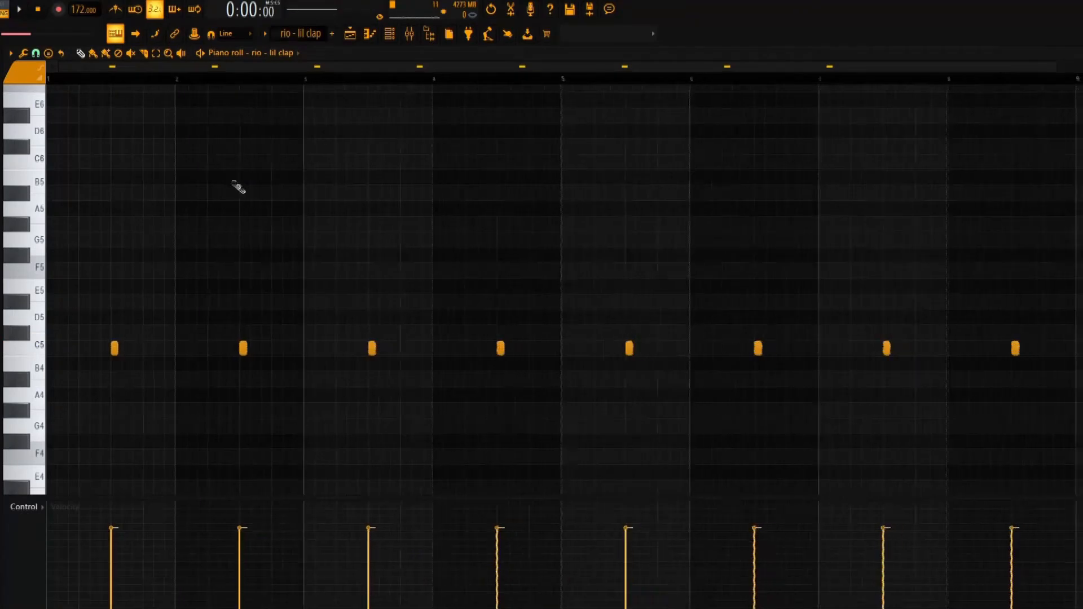
# Step: Play back the rio - lil clap pattern and the MT2_Ducktape Snare pattern
pyautogui.press('space')
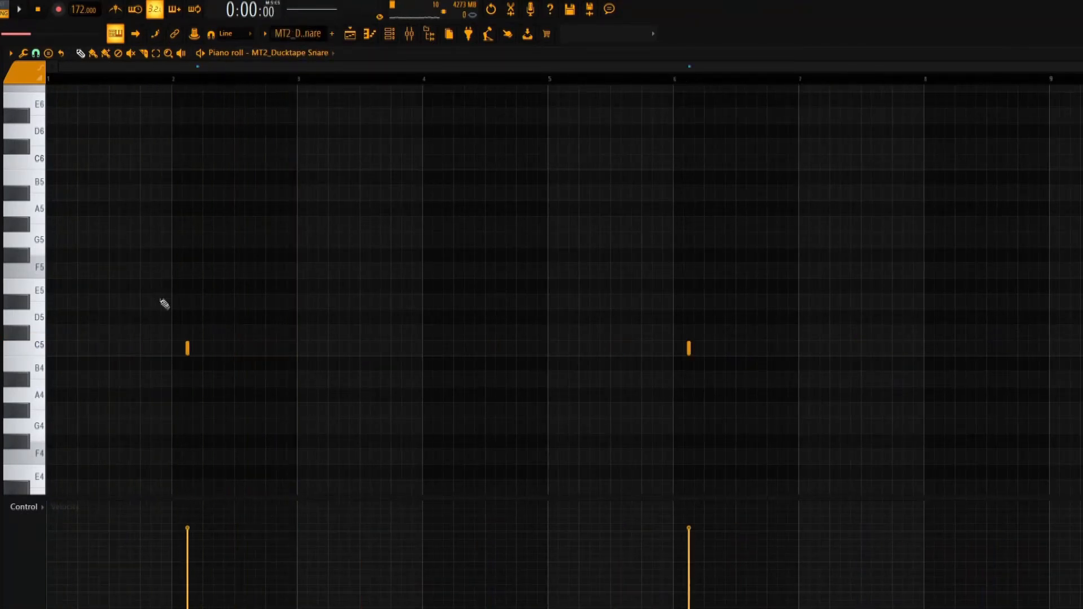
pyautogui.press('space')
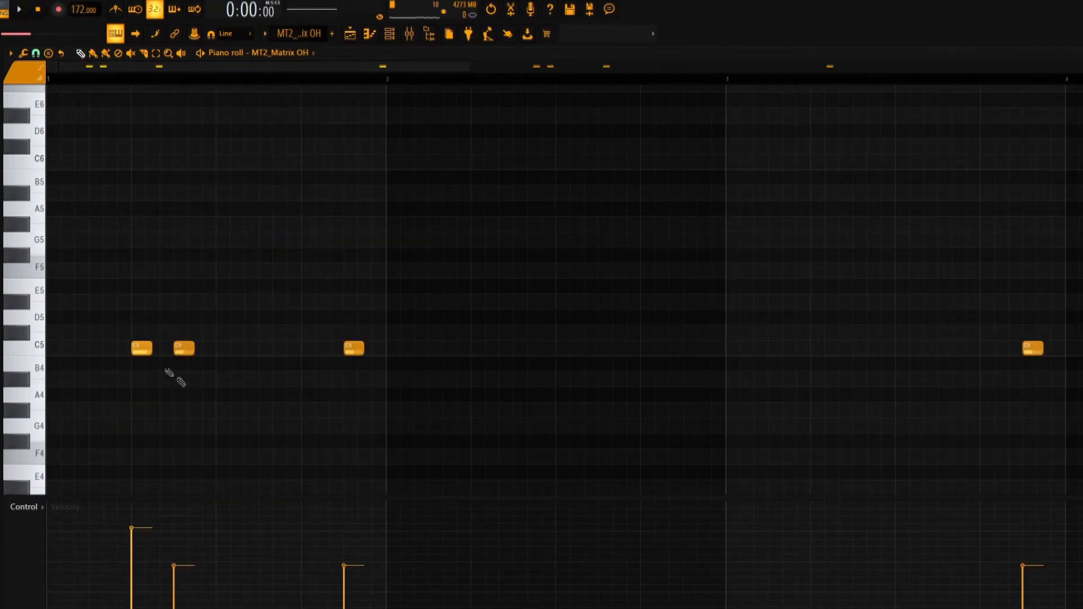
# Step: Play back the MT2_Matrix OH open-hat pattern and the MT2_Extra 808 pattern
pyautogui.press('space')
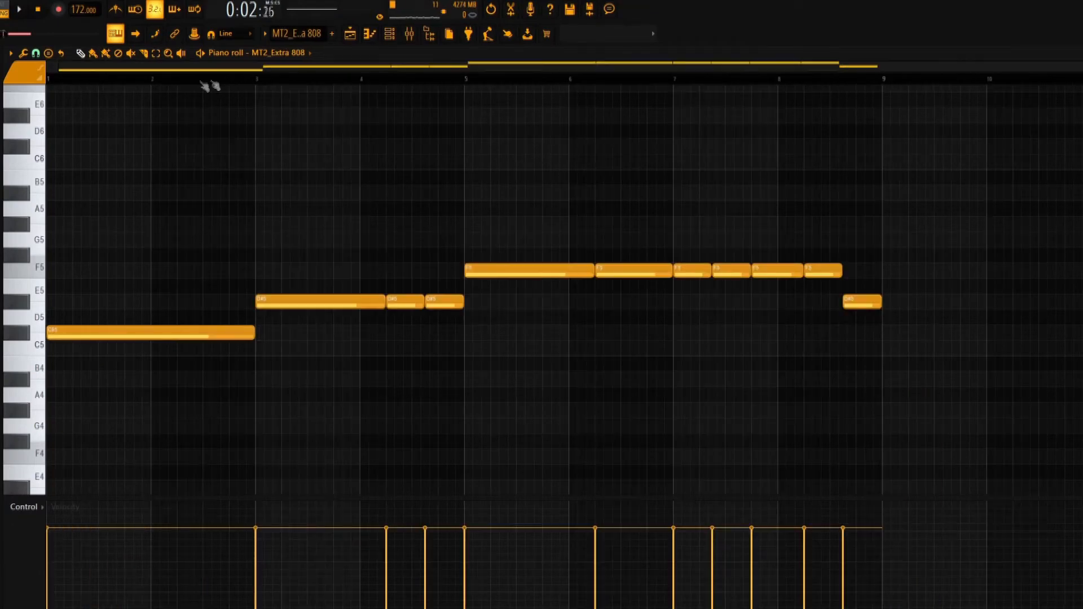
pyautogui.press('space')
# Step: Play the layered drum and 808 patterns together in the playlist's Arrangement_2, then stop playback
pyautogui.press('F5')
pyautogui.scroll(-3, 346, 327)
pyautogui.scroll(1, 401, 74)
pyautogui.scroll(2, 405, 68)
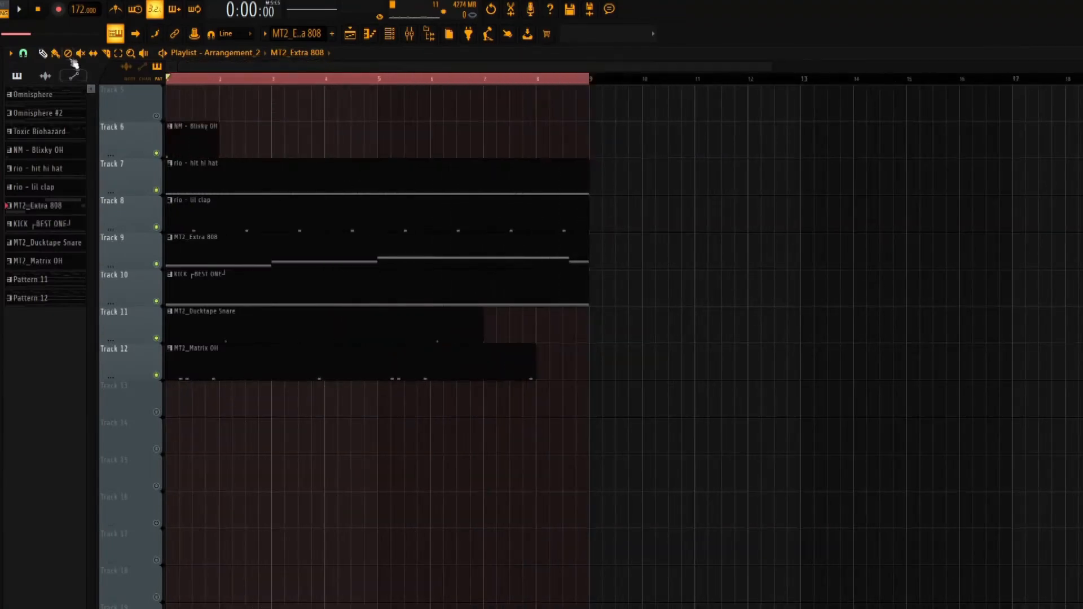
pyautogui.press('space')
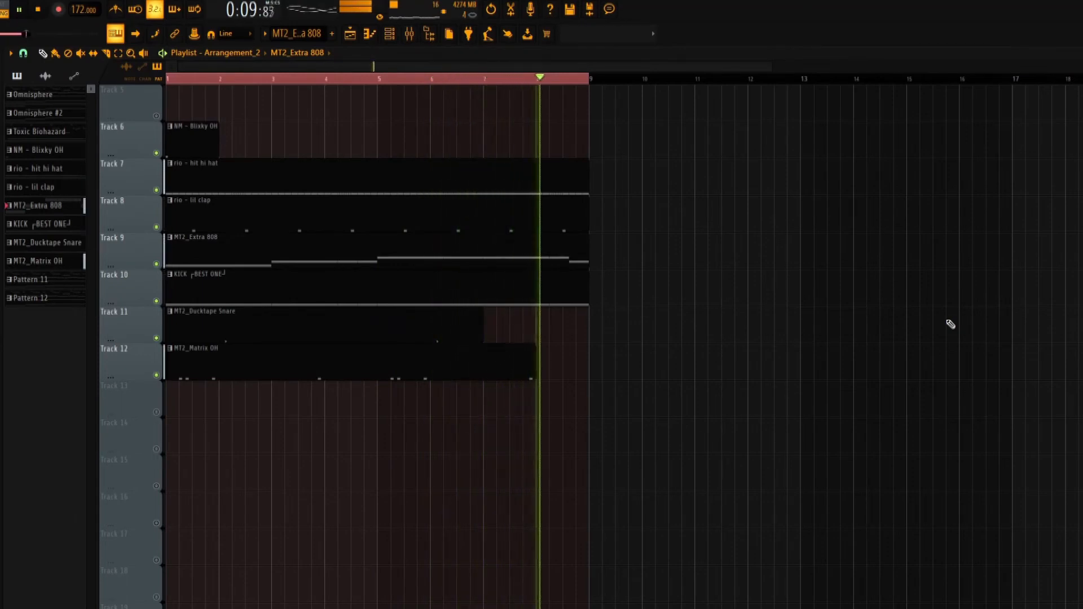
pyautogui.press('space')
# Step: Bring up the main Arrangement from Track 1 down and play its Omnisphere intro from the start
pyautogui.scroll(2, 856, 278)
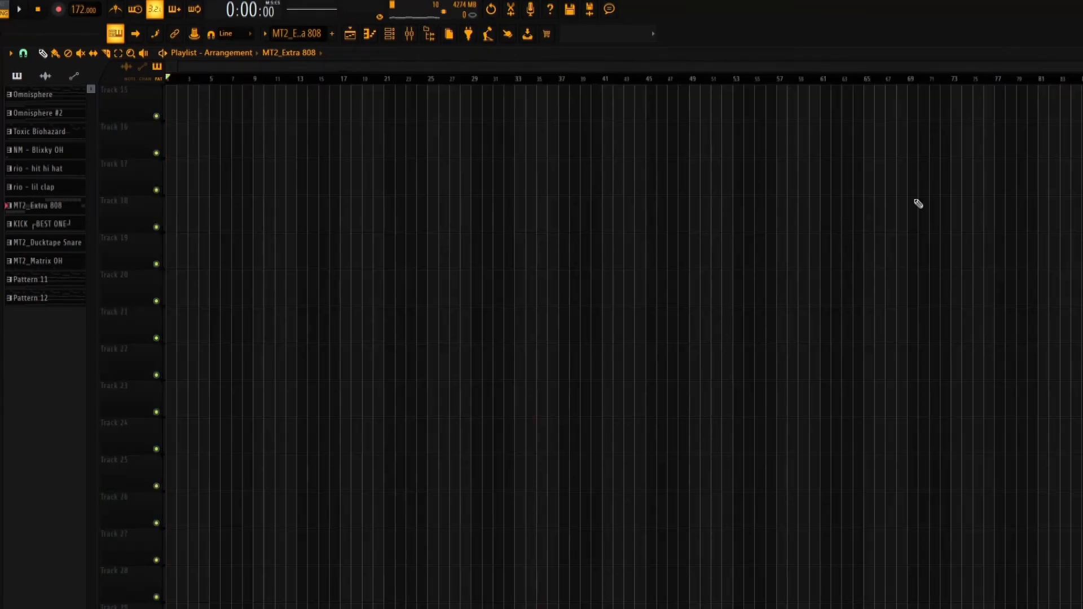
pyautogui.scroll(10, 838, 180)
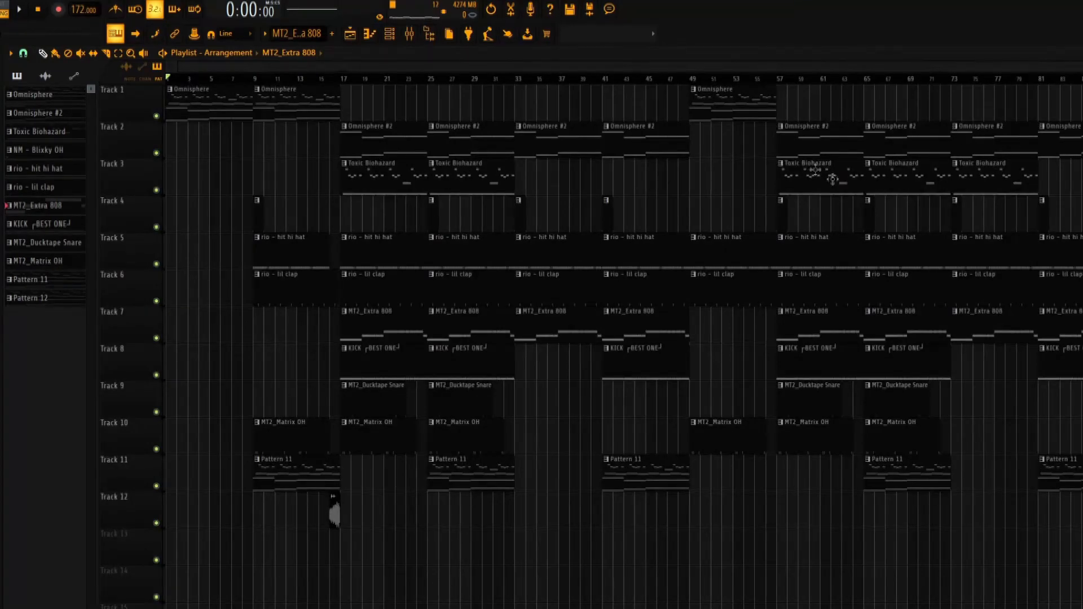
pyautogui.scroll(1, 623, 344)
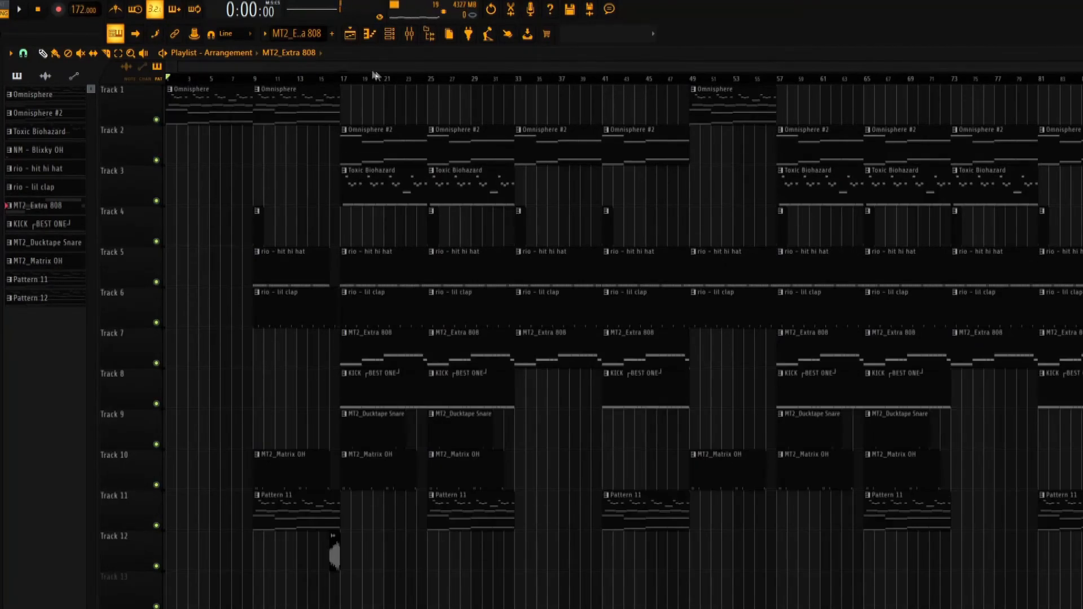
pyautogui.moveTo(244, 79); pyautogui.dragTo(69, 79)
pyautogui.press('space')
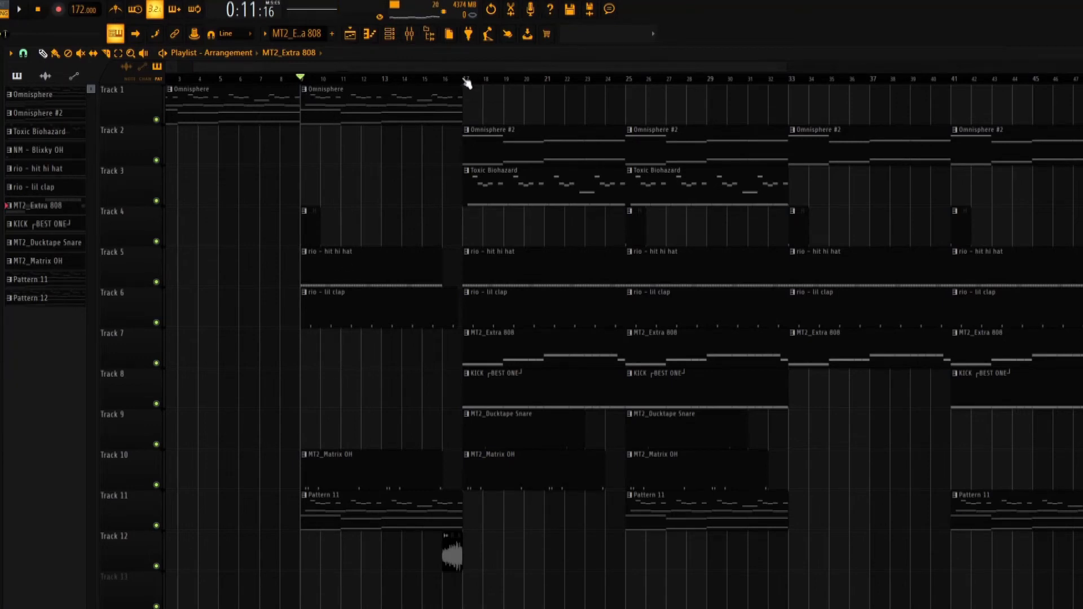
# Step: Select bars 9 to 16 for playback, then inspect the sample settings of the Riser Silk clip on Track 12
pyautogui.moveTo(467, 83); pyautogui.dragTo(319, 86)
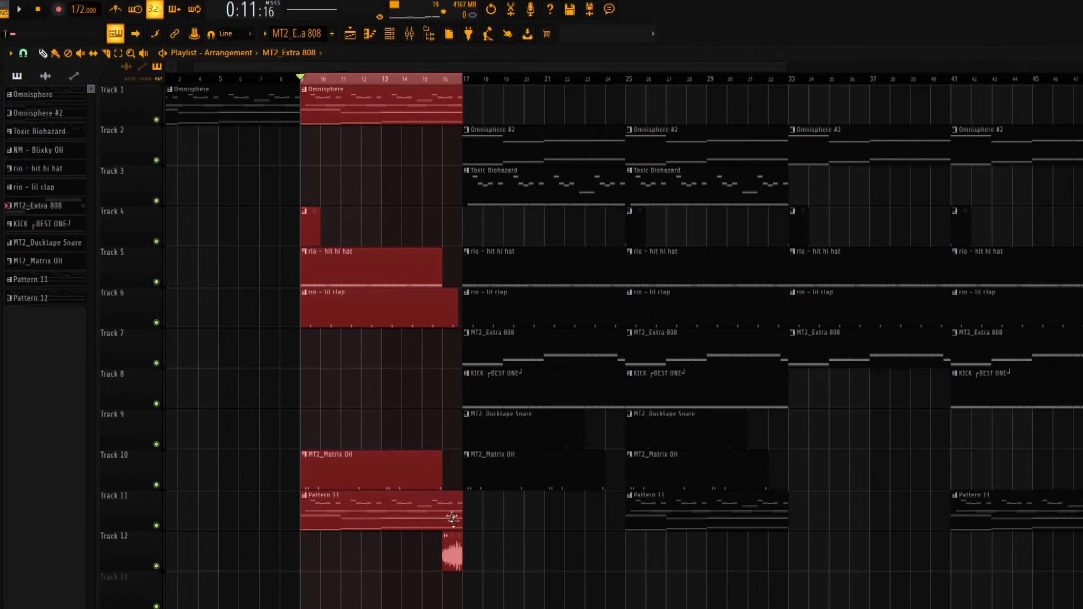
pyautogui.press('space')
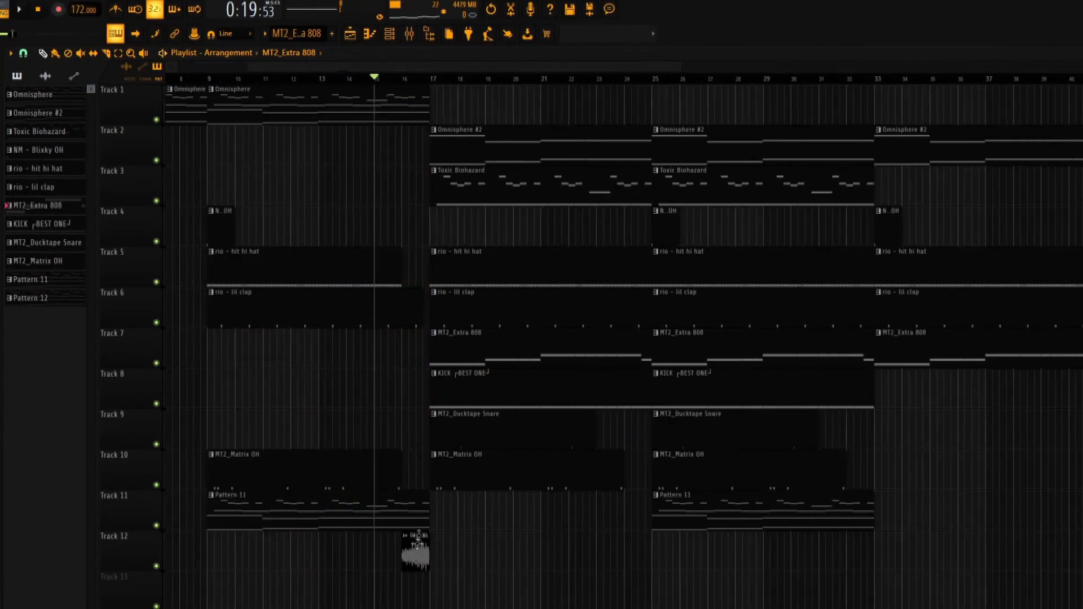
pyautogui.doubleClick(412, 551)
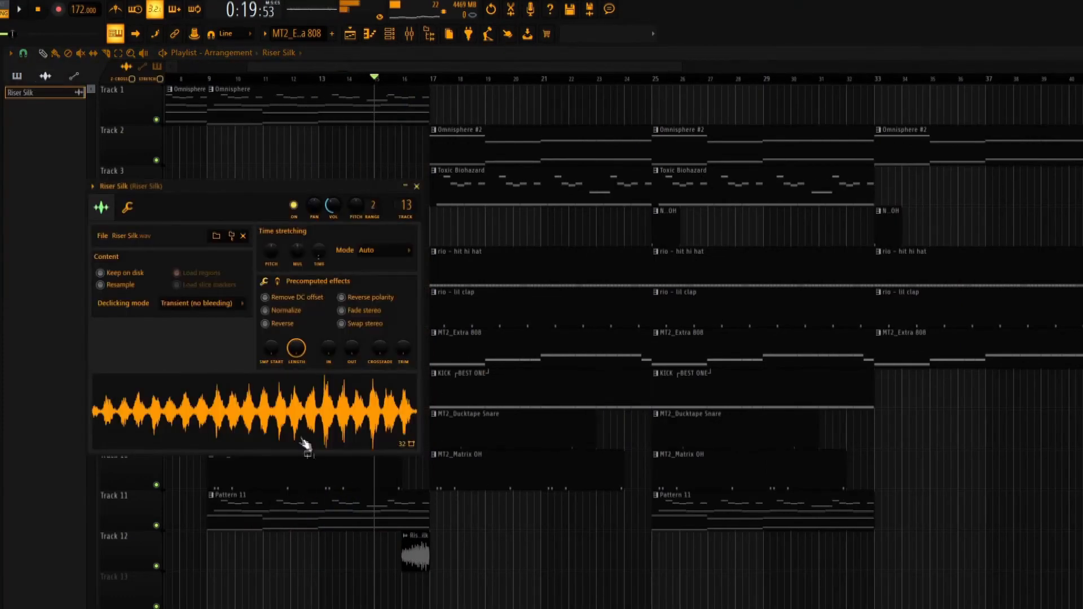
pyautogui.click(416, 186)
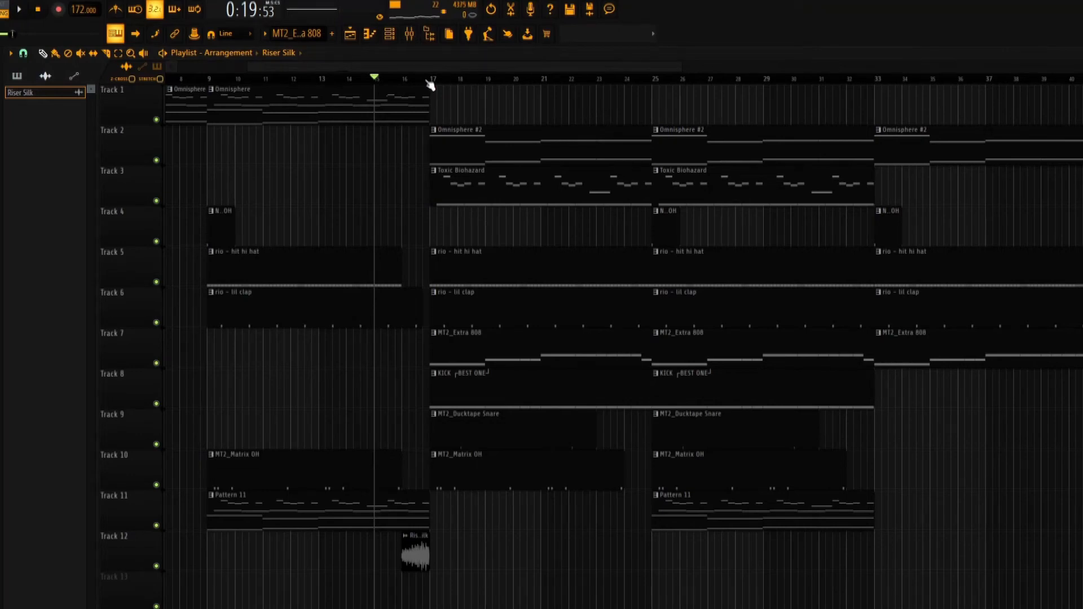
# Step: Play the arrangement from bar 13 through the riser into the full section starting at bar 17
pyautogui.press('space')
pyautogui.press('space')
pyautogui.click(320, 79)
pyautogui.press('space')
pyautogui.scroll(-2, 1016, 109)
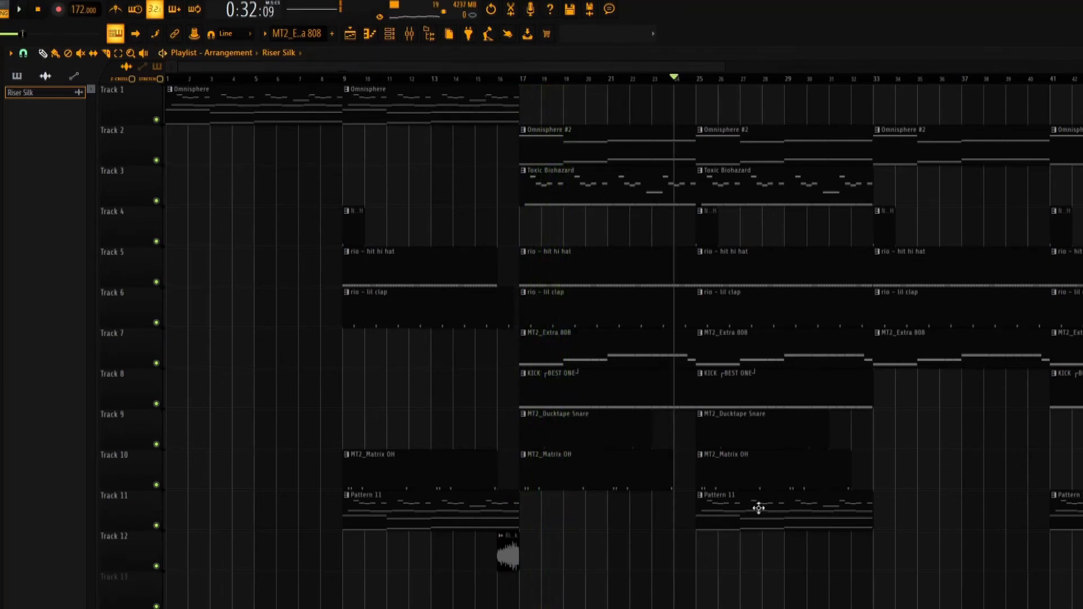
# Step: Open Pattern 11 from Track 11 in the piano roll, examine its Omnisphere #3 notes and play them briefly
pyautogui.doubleClick(758, 508)
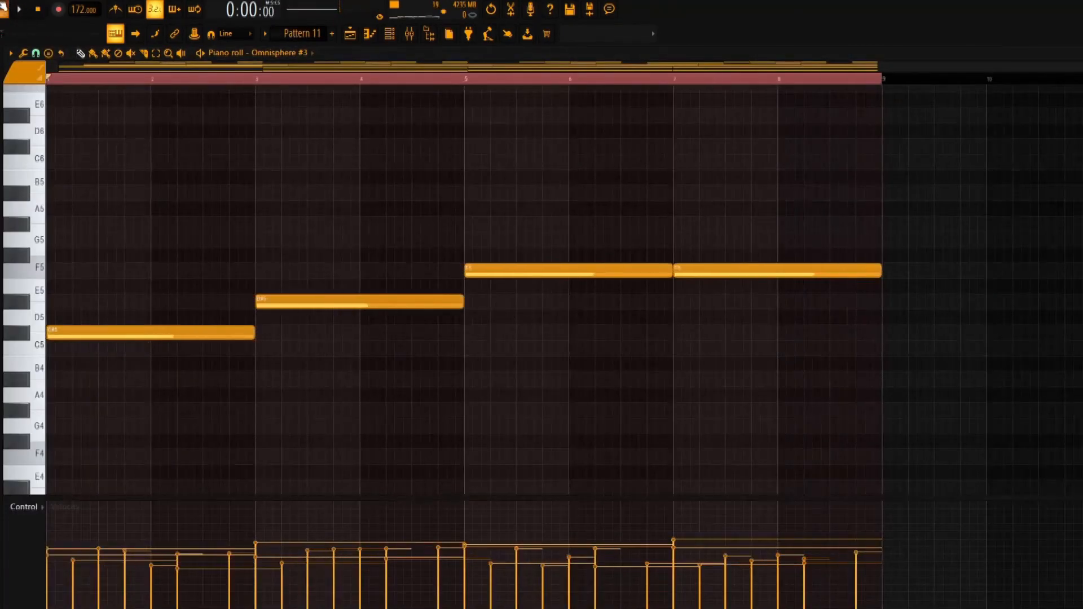
pyautogui.press('space')
pyautogui.press('space')
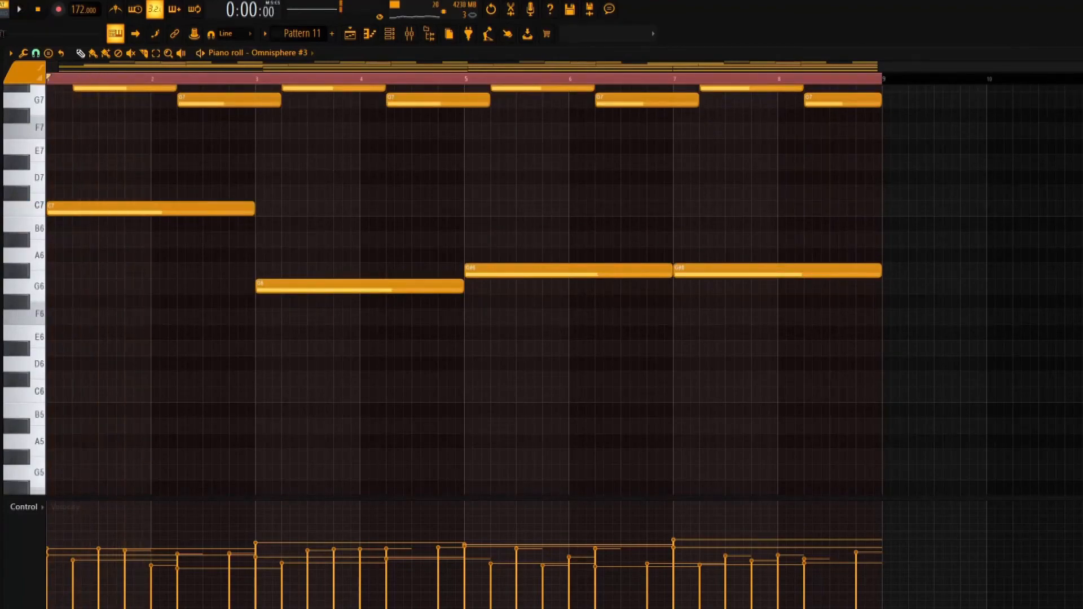
# Step: Return to the arrangement, play it from around bar 23, and cue the playback position just before bar 49
pyautogui.press('F7')
pyautogui.click(654, 79)
pyautogui.scroll(3, 892, 155)
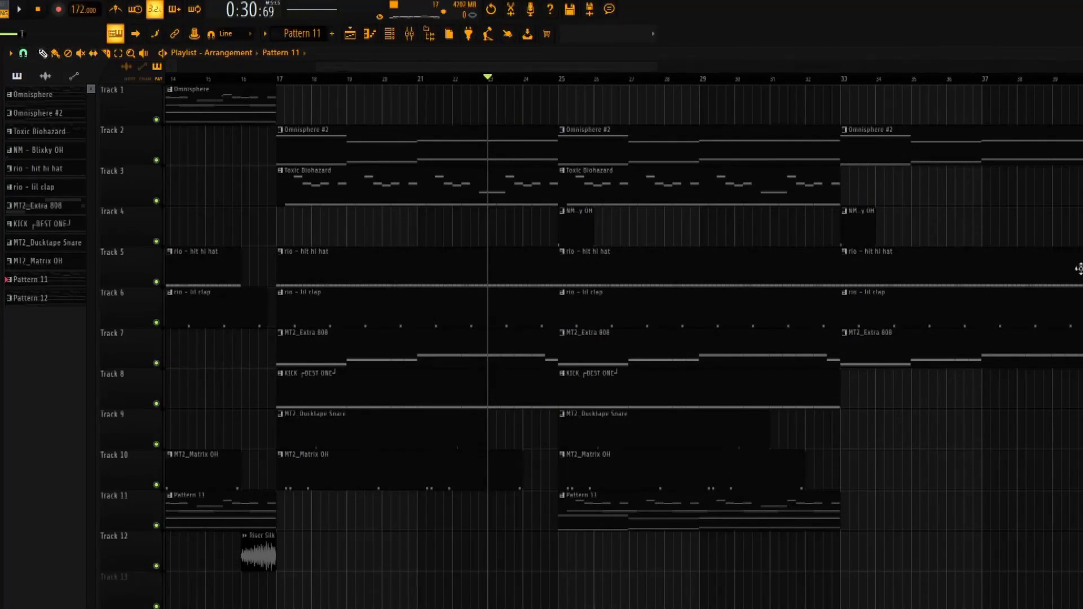
pyautogui.press('space')
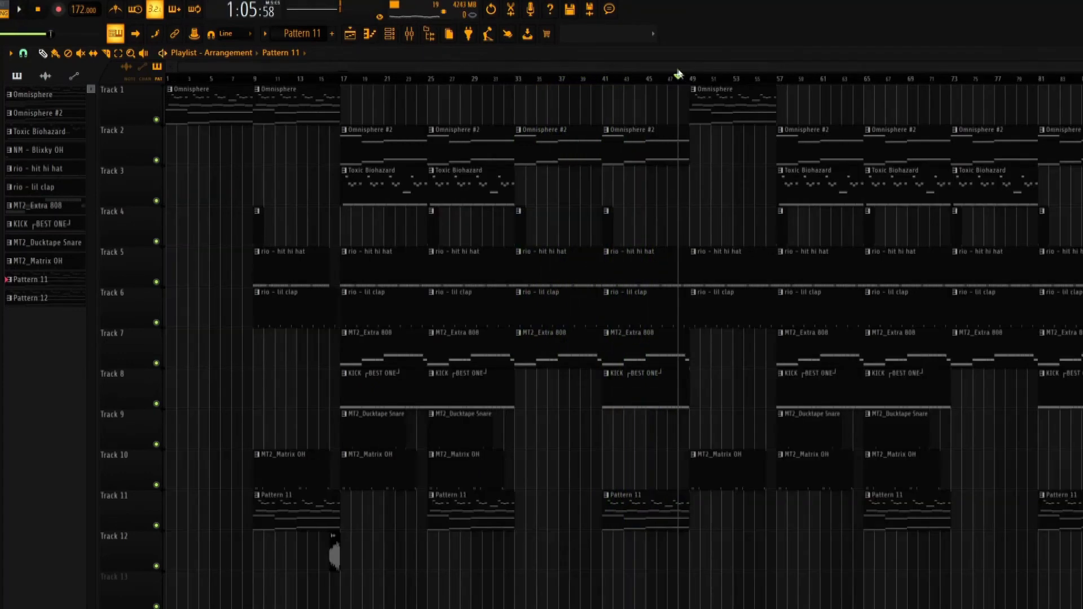
pyautogui.moveTo(678, 73)
pyautogui.mouseDown()
pyautogui.moveTo(687, 88)
pyautogui.moveTo(670, 88)
pyautogui.mouseUp()
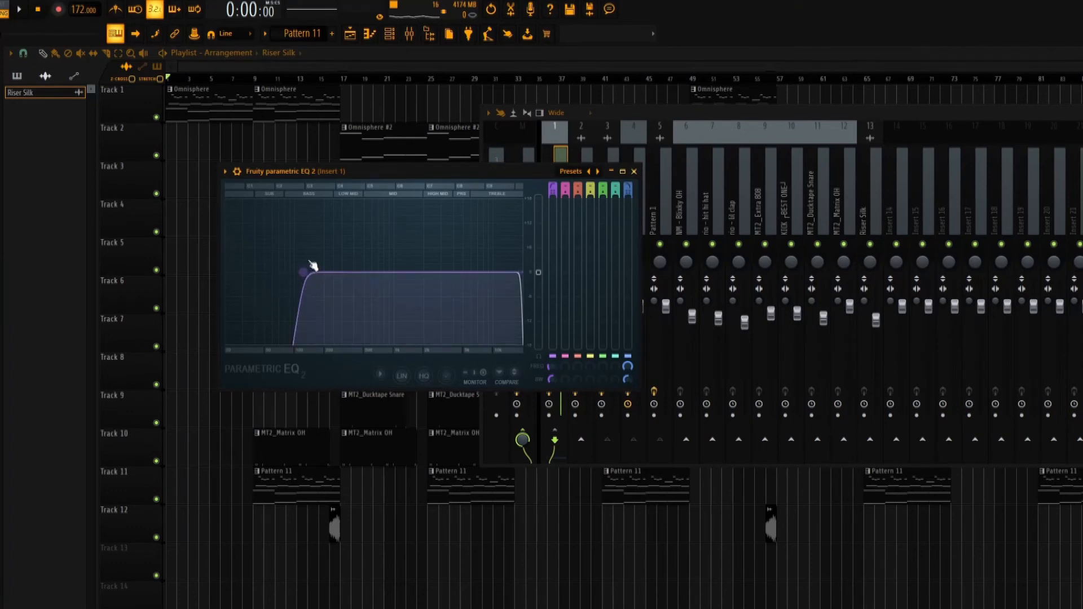
# Step: Close the Insert 1 Fruity parametric EQ 2 and the mixer, and list the project's patterns beside the arrangement
pyautogui.moveTo(476, 176); pyautogui.dragTo(529, 168)
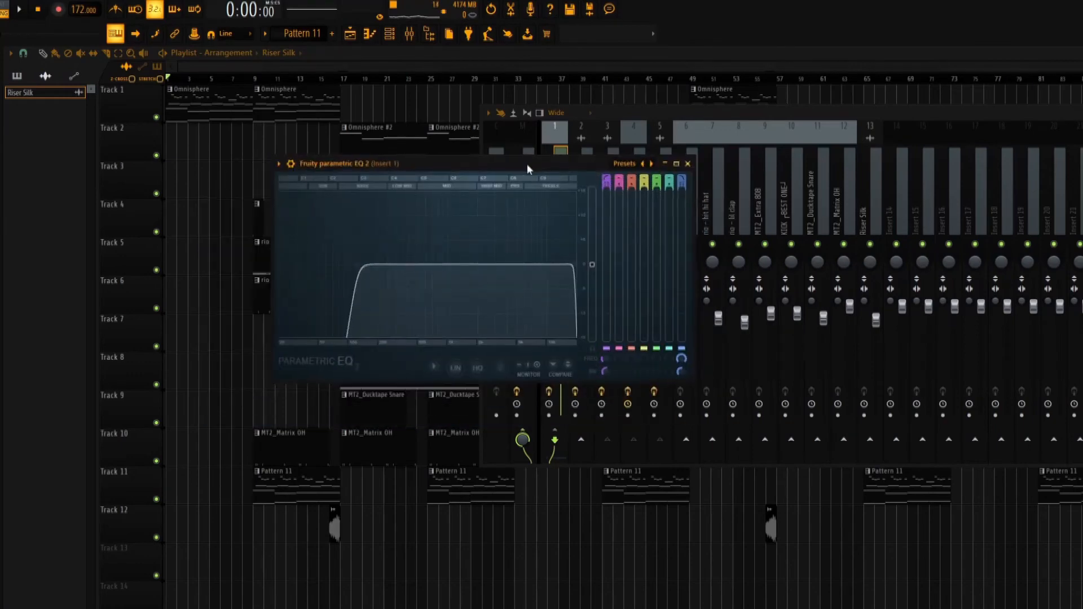
pyautogui.click(639, 67)
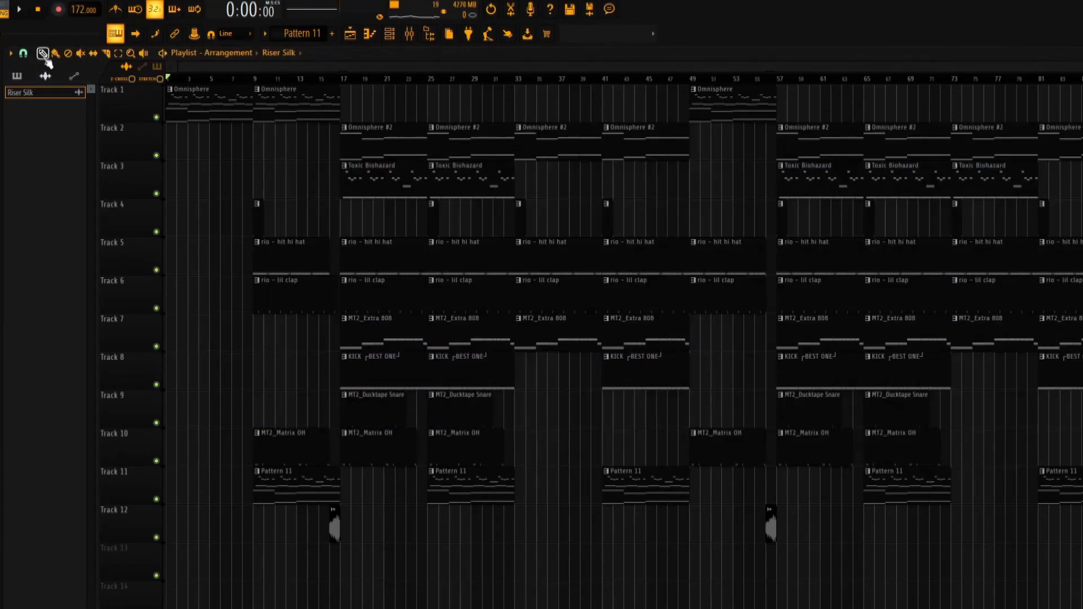
pyautogui.click(17, 75)
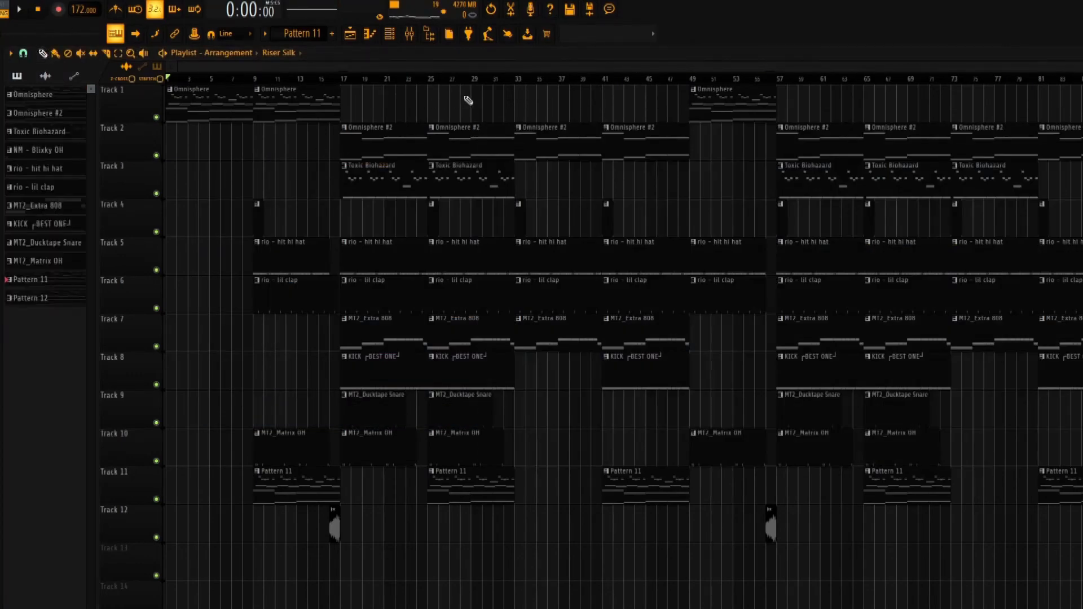